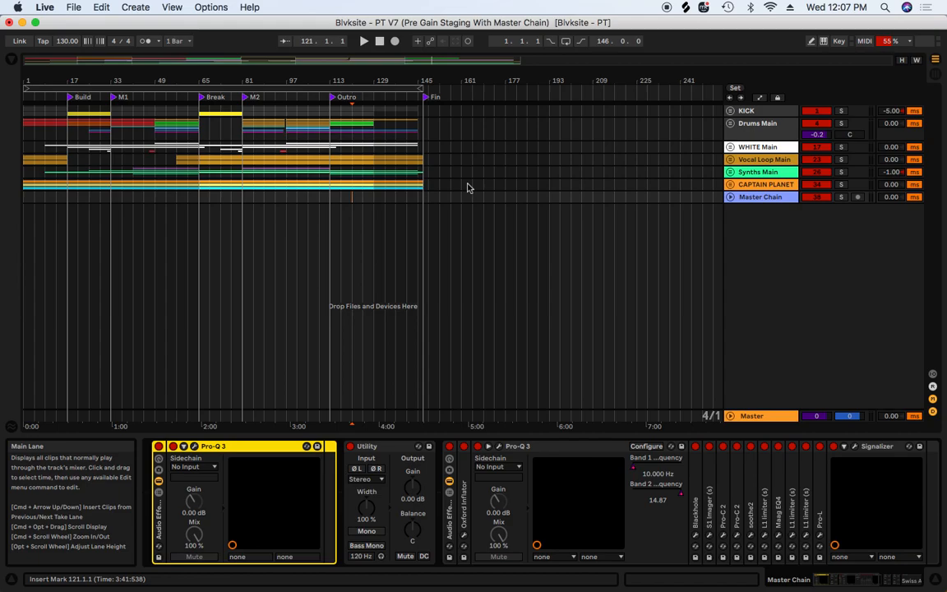
Switch to Spotify, play the Paula Temple track Deathvox as a reference, and go back to the Live set.
key(super+Tab)
key(super+Tab)
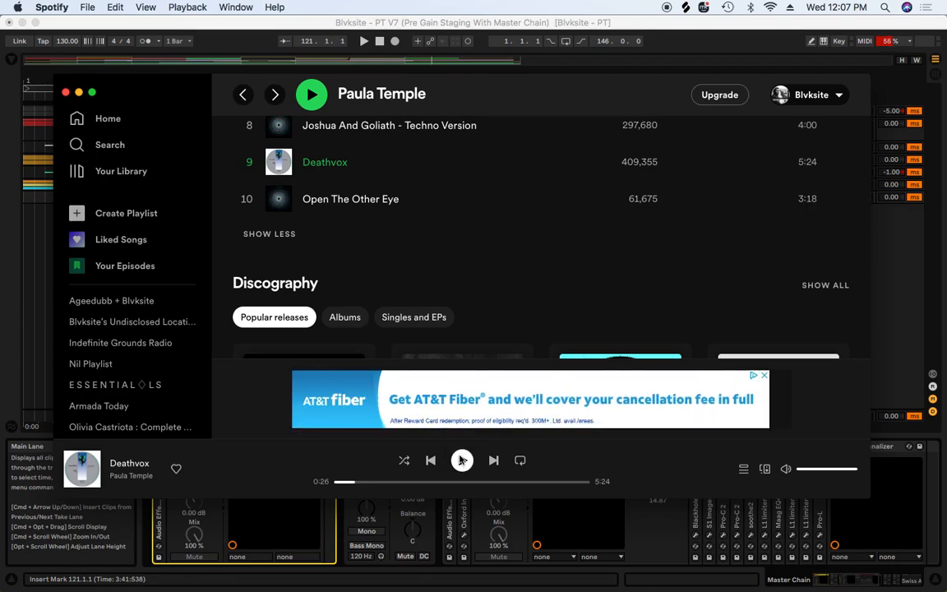
click(461, 460)
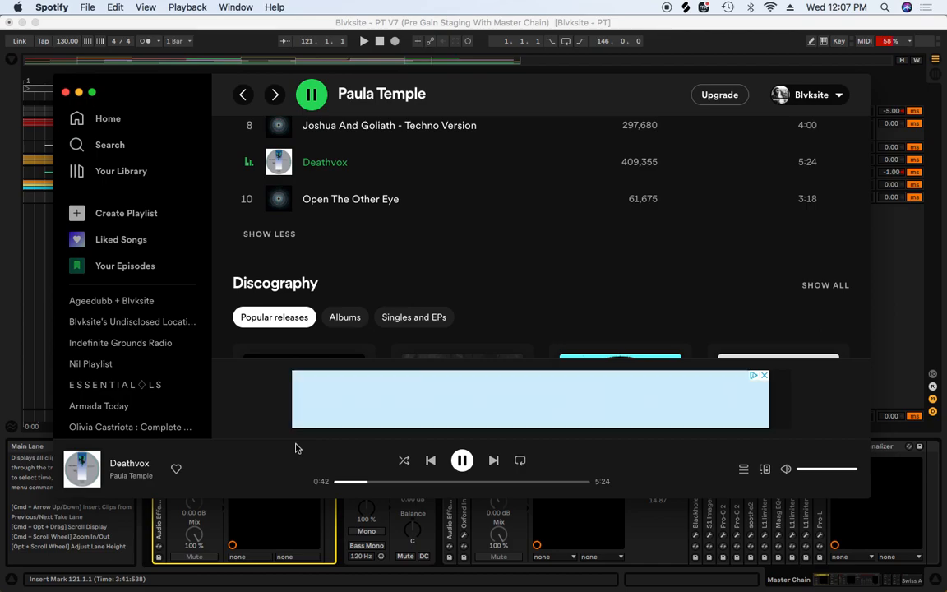
click(462, 460)
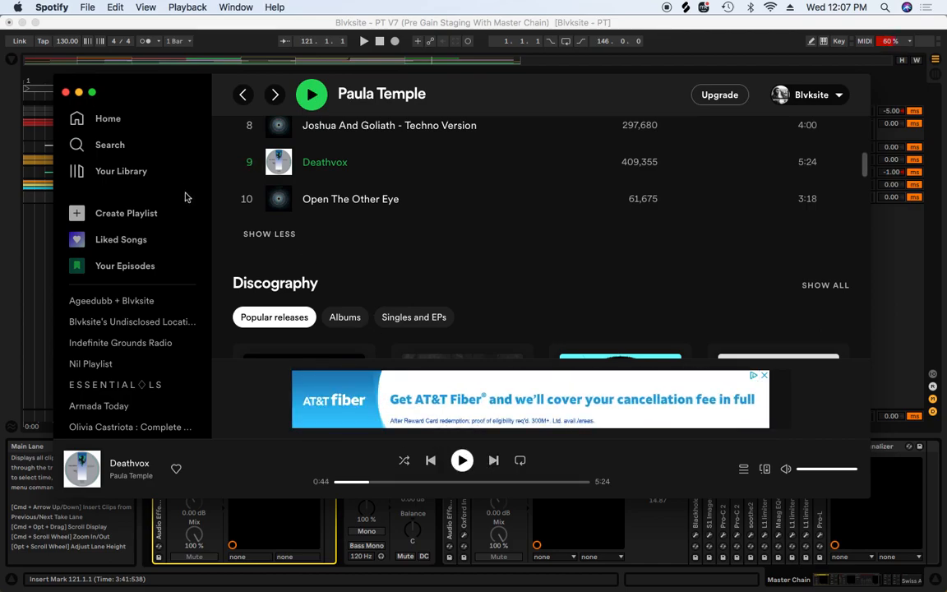
click(78, 93)
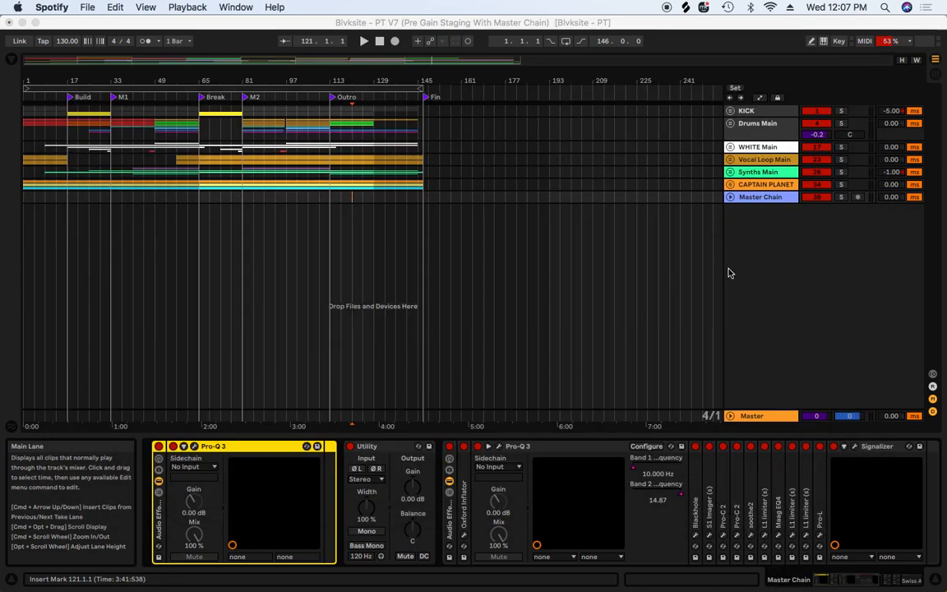
Look through the Drums Main device chain, solo the group, and play it from the M2 marker at bar 81.
click(767, 124)
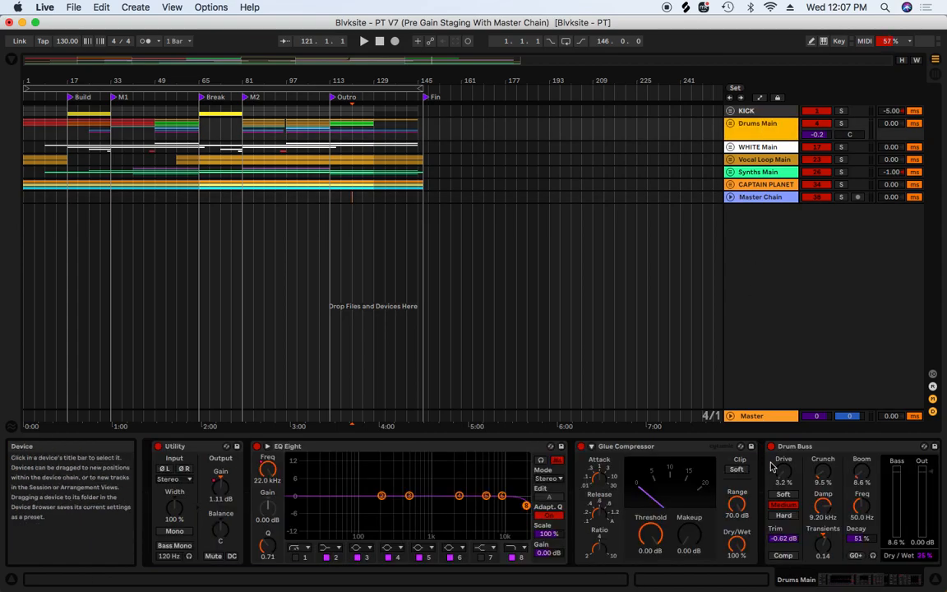
click(894, 581)
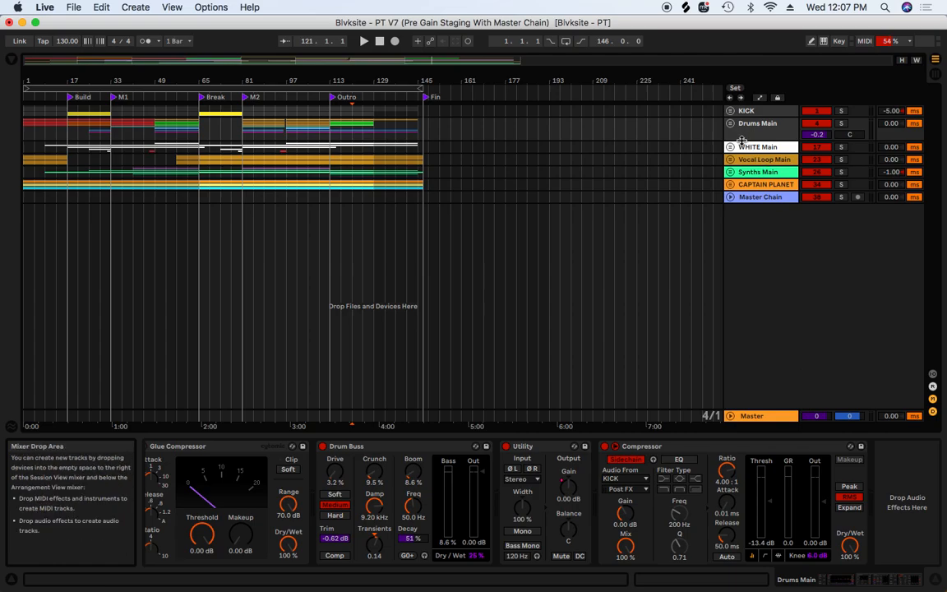
click(839, 123)
click(239, 126)
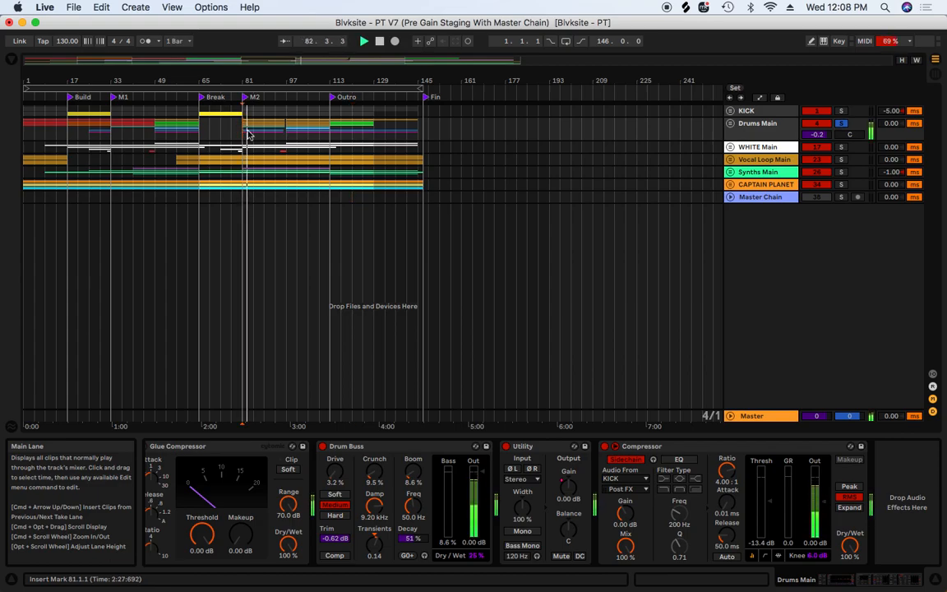
Unfold the Drums Main and HIT groups and expand the DRY_WET BASIC RACK on the HIT group.
click(731, 124)
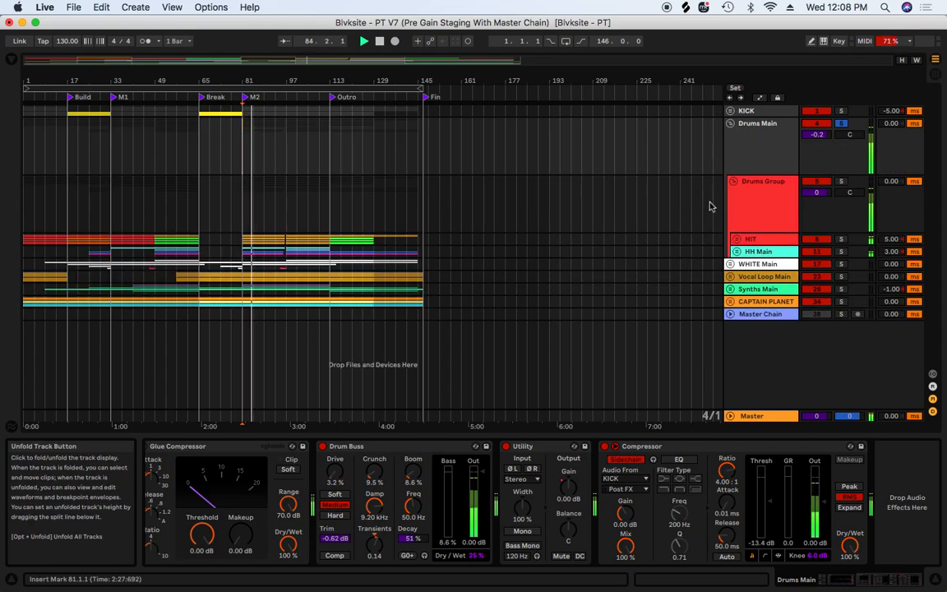
click(737, 240)
drag(252, 81, 253, 181)
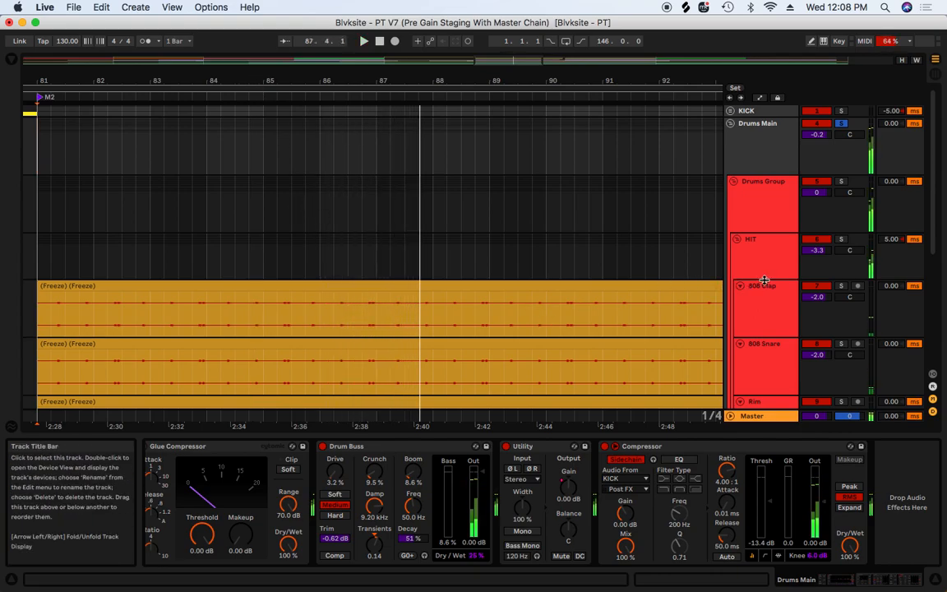
click(763, 216)
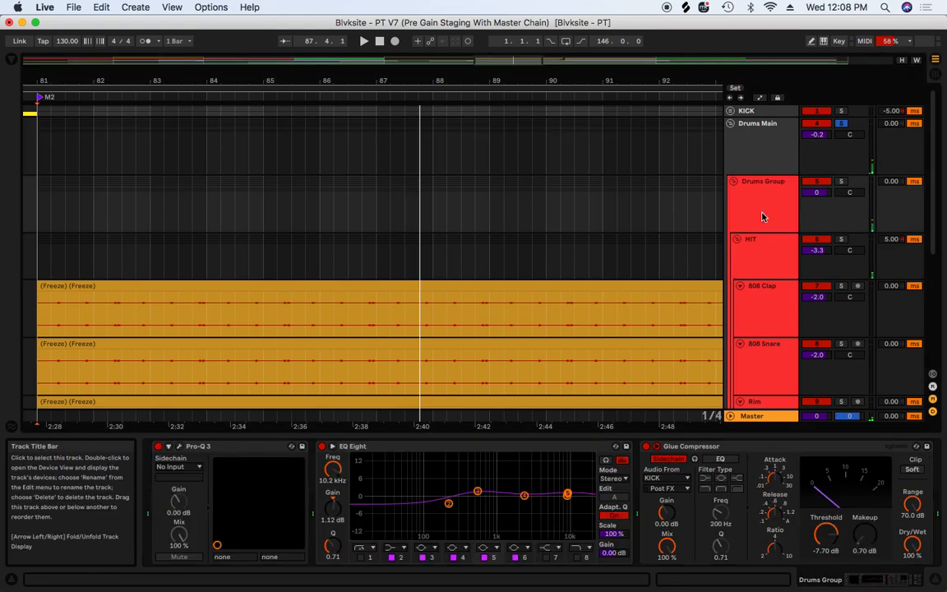
click(761, 244)
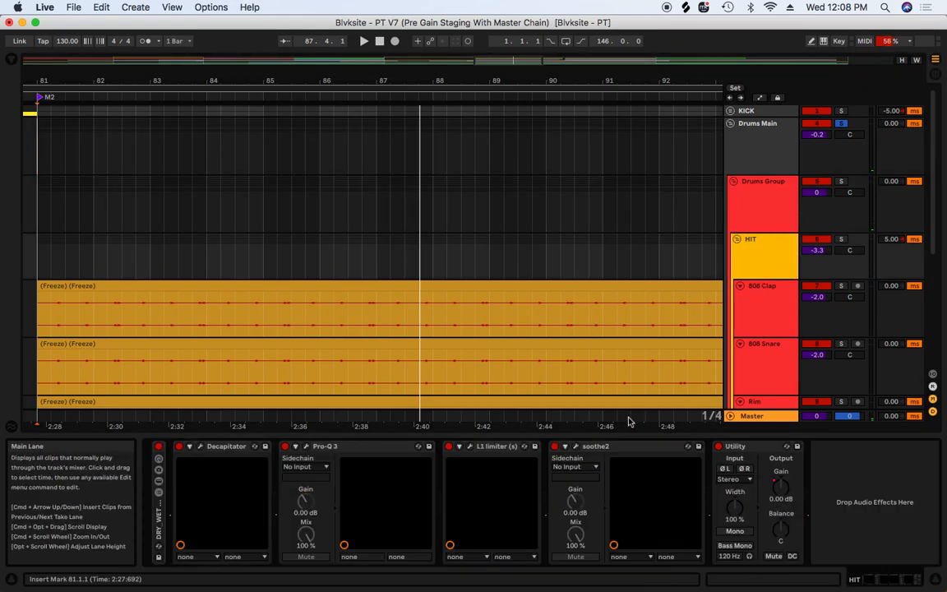
double_click(159, 513)
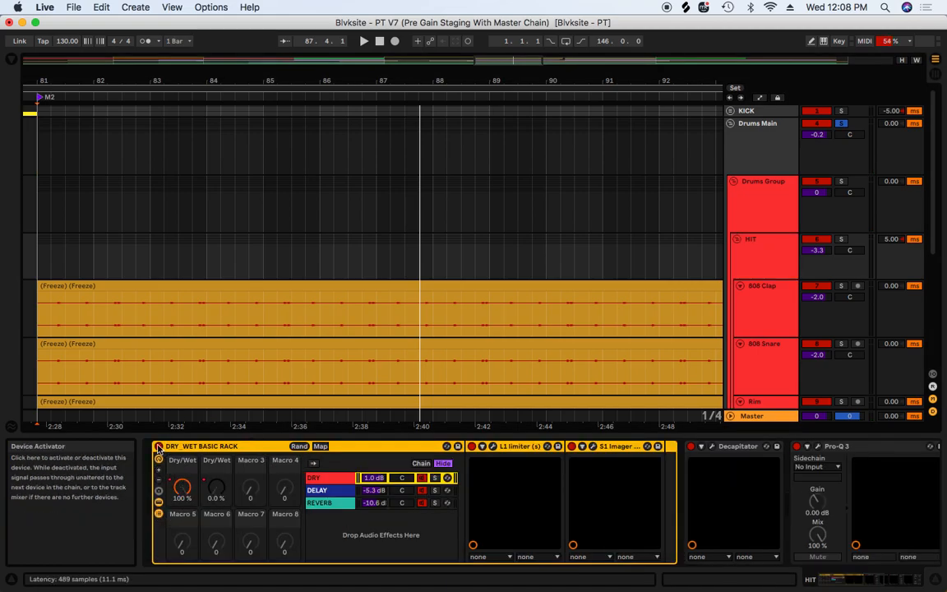
Compare the drum playback with the DRY_WET BASIC RACK bypassed and leave the rack switched on.
click(159, 448)
key(space)
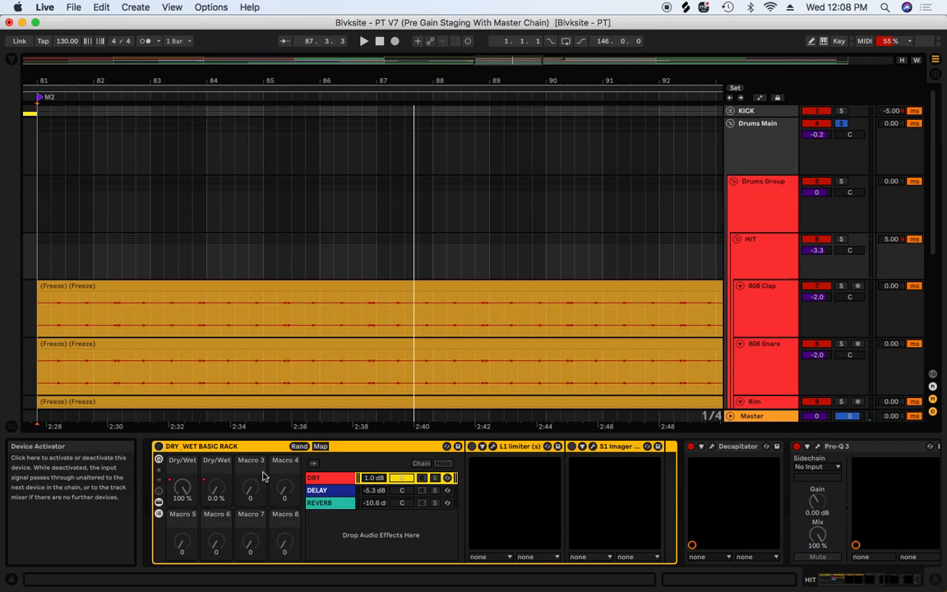
click(338, 489)
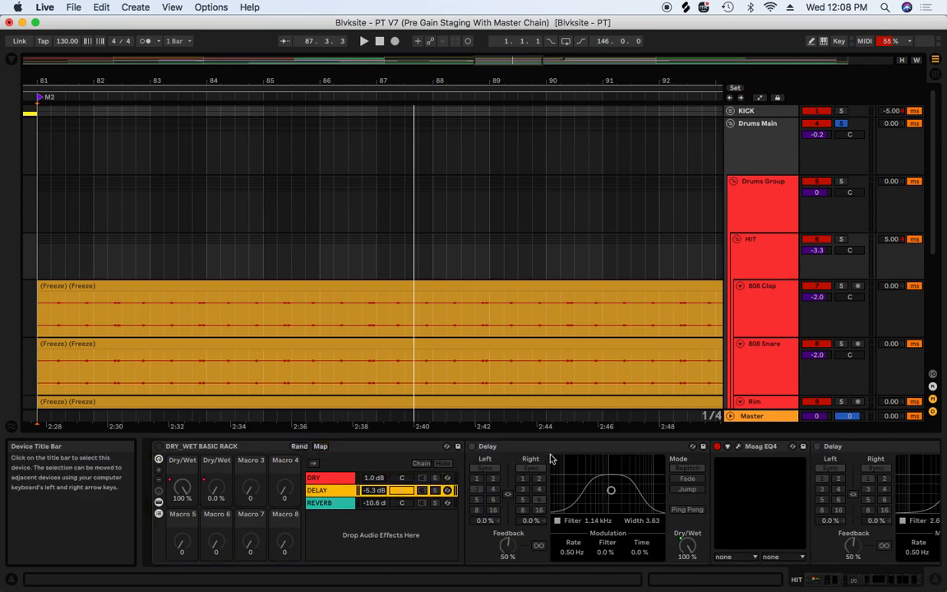
click(159, 445)
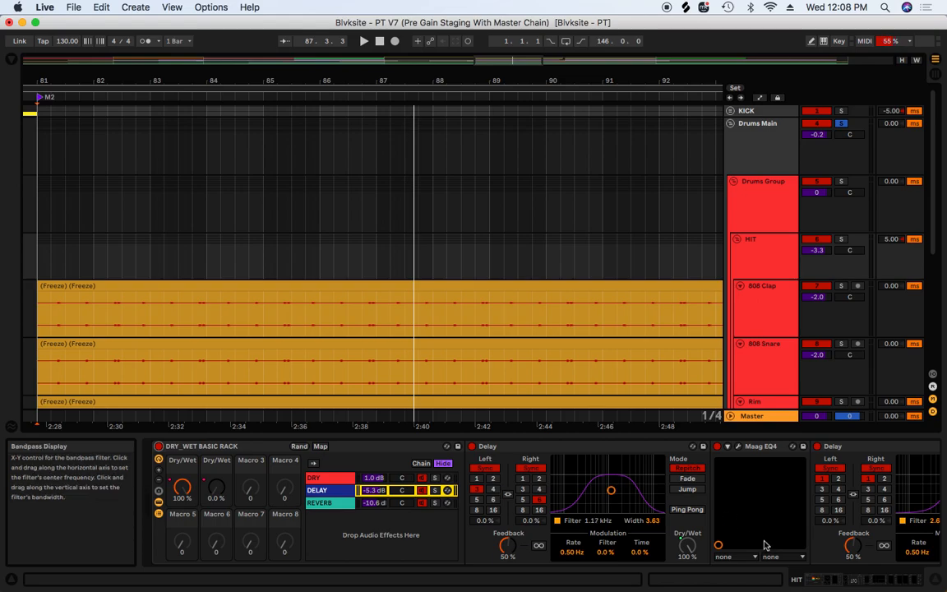
Review the devices in the DRY, DELAY and REVERB chains of the DRY_WET BASIC RACK.
click(856, 580)
drag(855, 579, 813, 583)
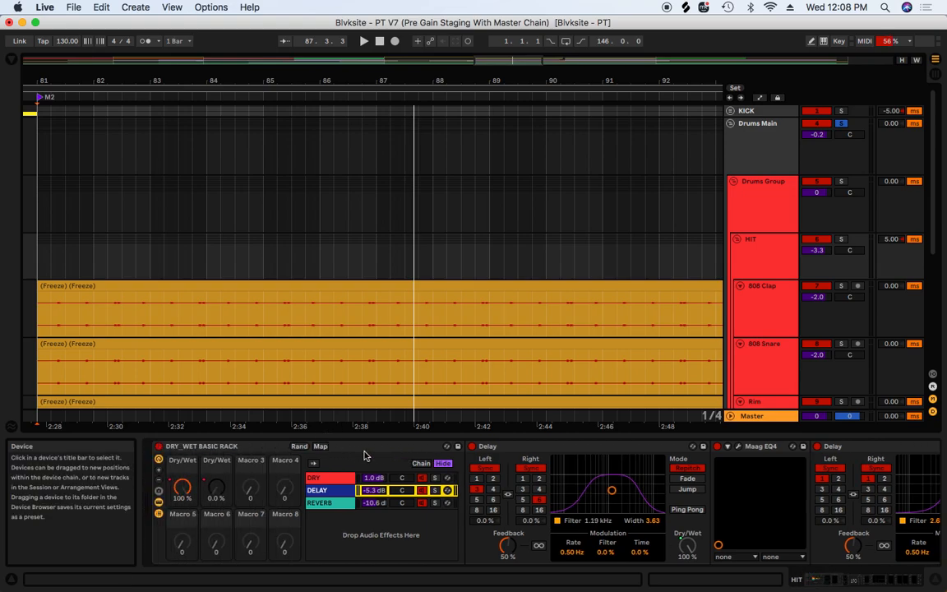
click(246, 448)
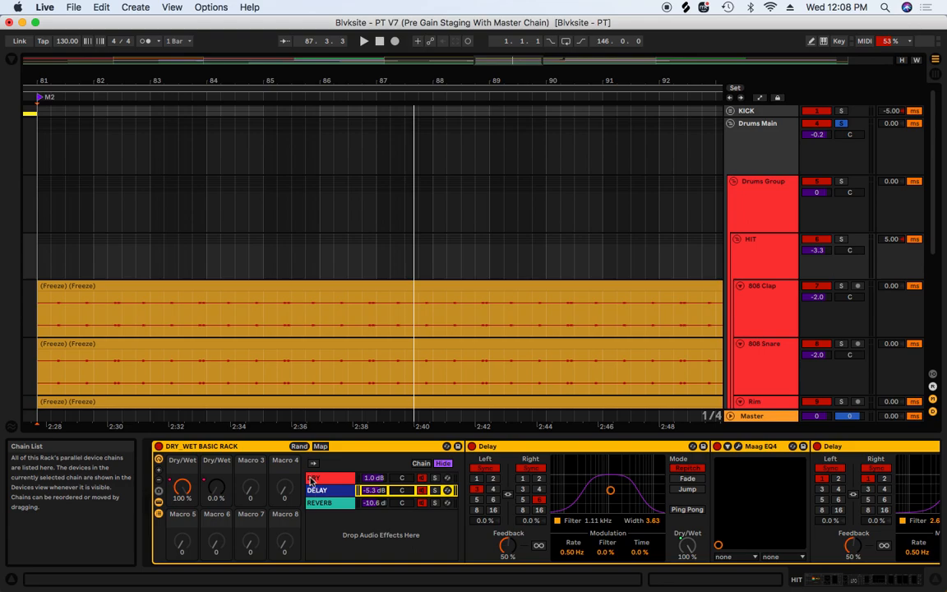
click(312, 479)
click(321, 491)
click(326, 504)
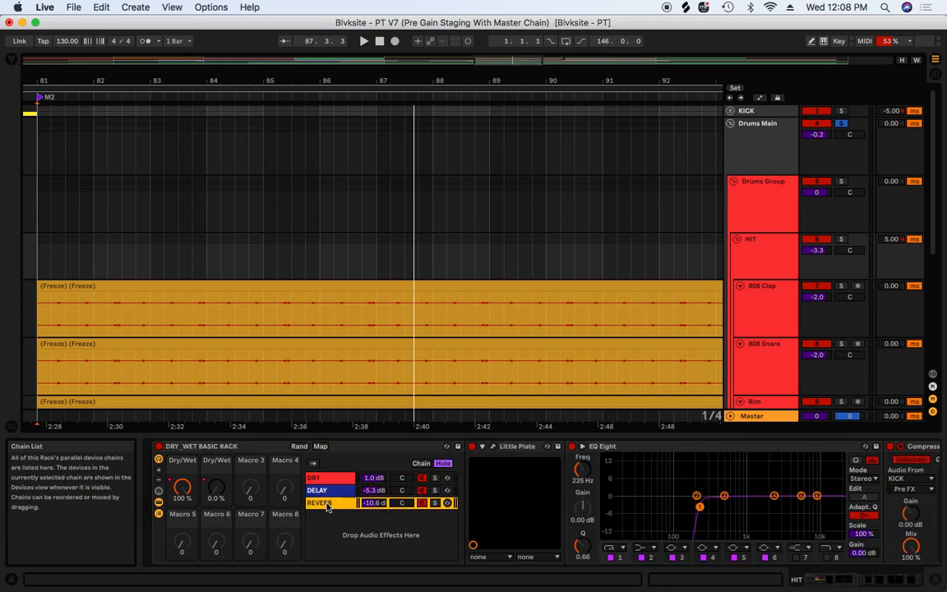
Solo the HIT group and audition its rack's DRY, DELAY and REVERB chains one at a time from bar 81.
click(327, 481)
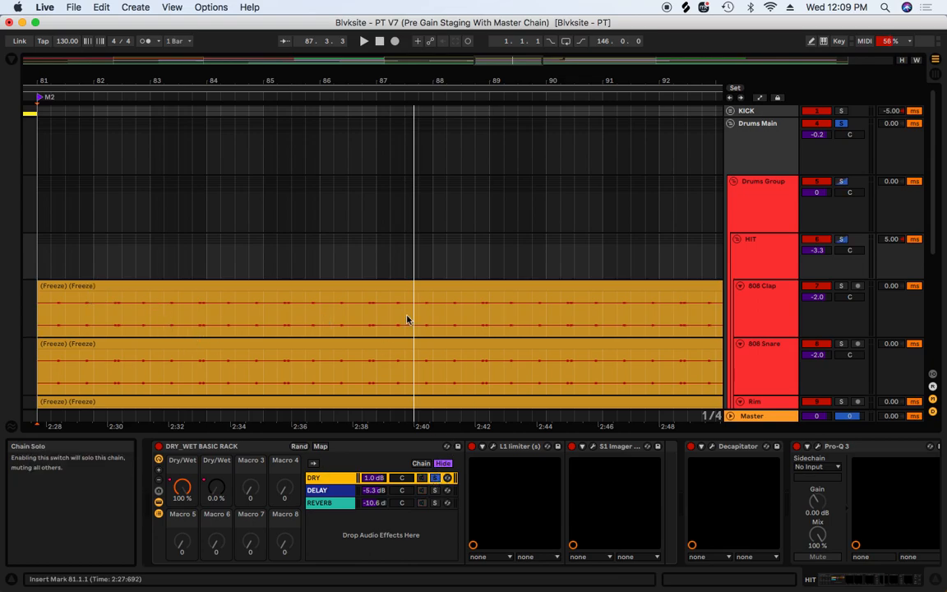
click(99, 295)
key(space)
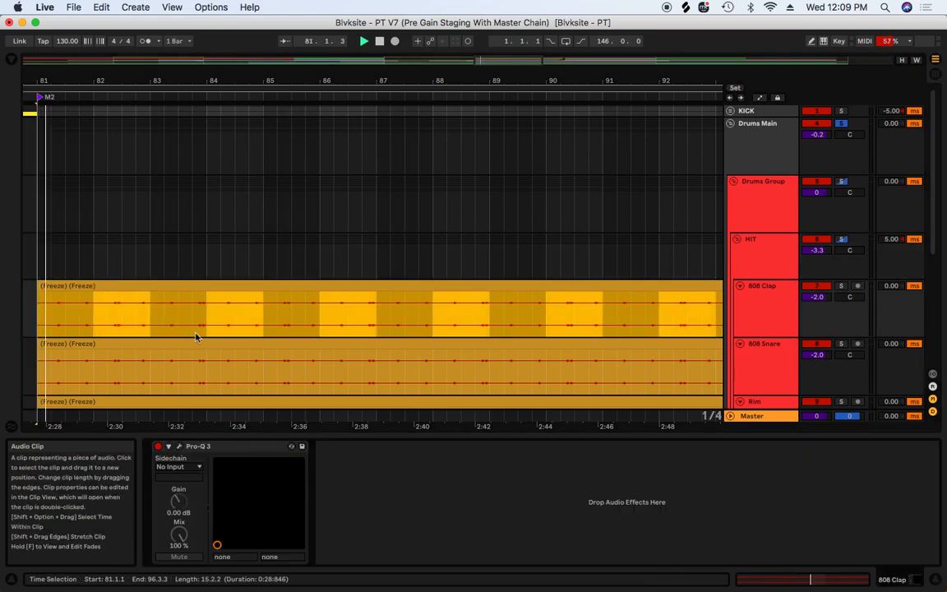
click(768, 234)
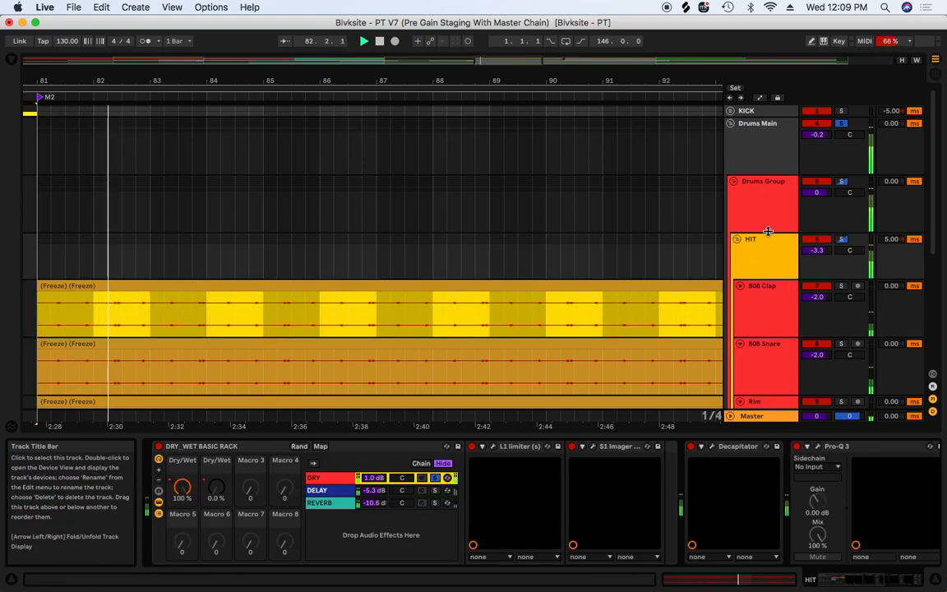
click(438, 491)
key(space)
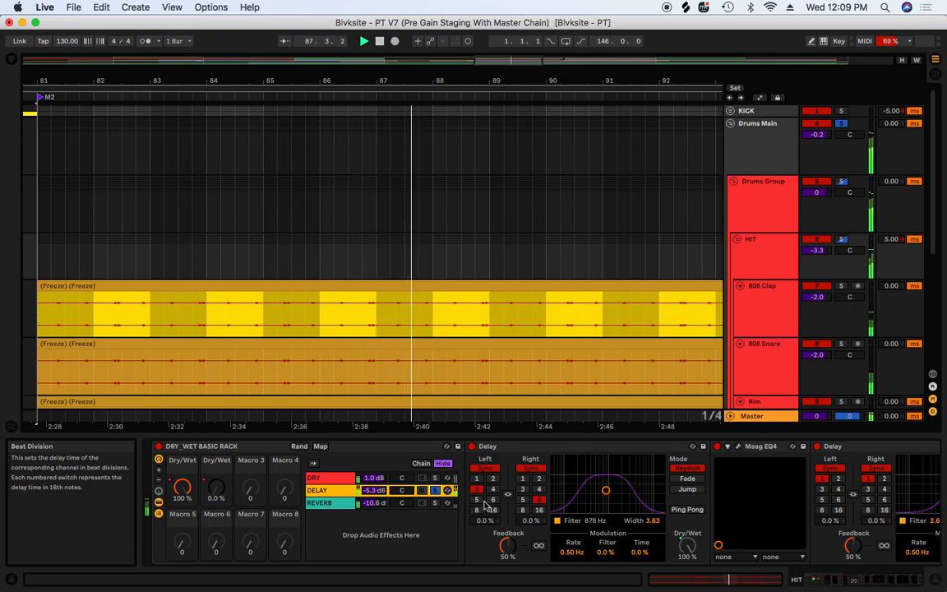
click(436, 504)
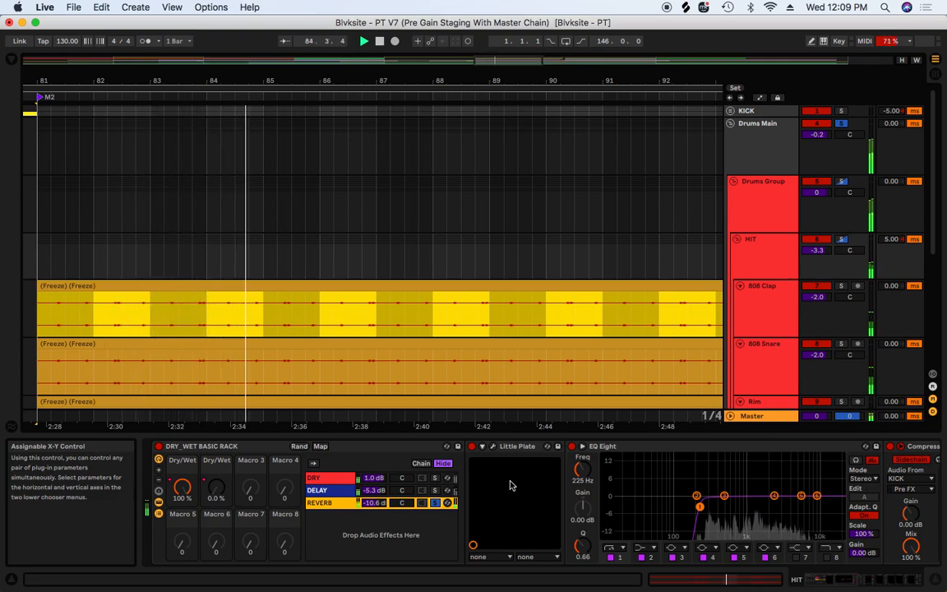
Turn on macro mapping for the rack and inspect its two Dry/Wet entries in the widened mapping browser.
click(214, 462)
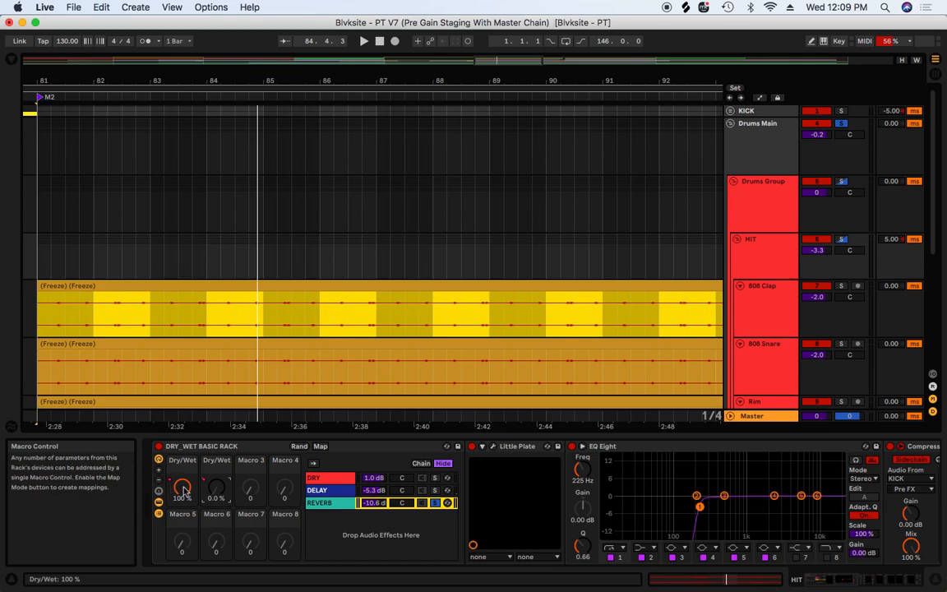
click(320, 445)
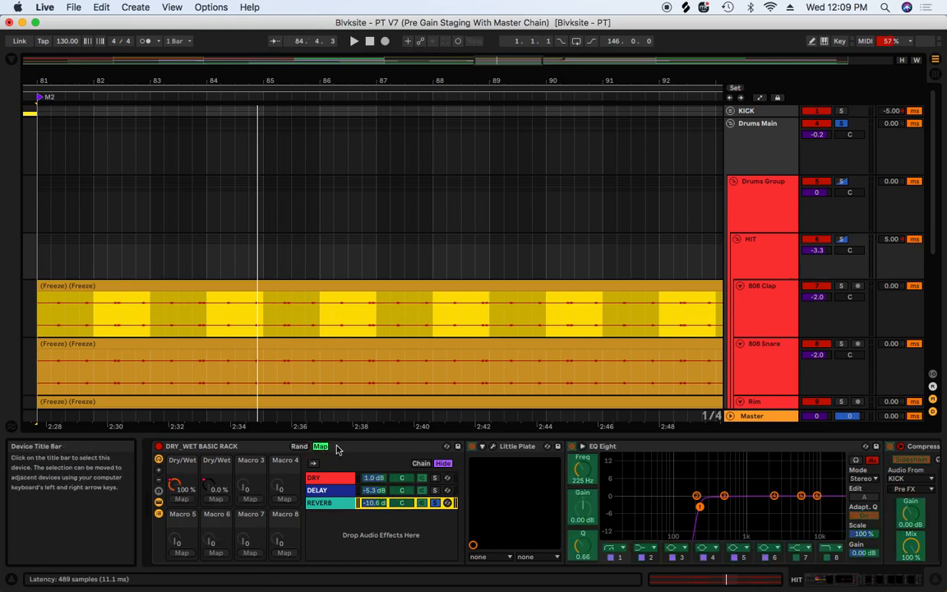
click(12, 58)
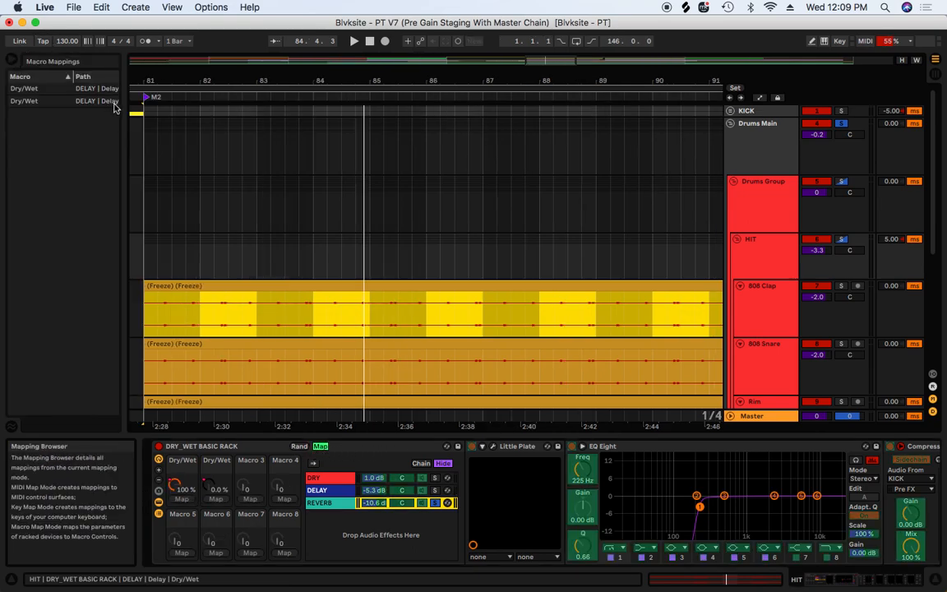
drag(125, 106, 242, 123)
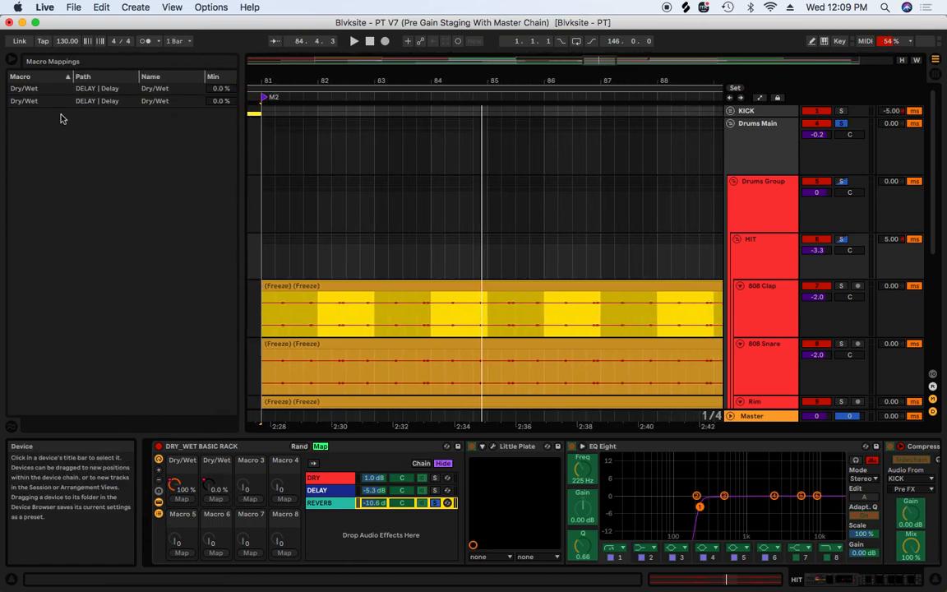
click(11, 59)
Examine the mapped Dry/Wet controls on both Delay devices in the DELAY chain against the rack's first two macros.
click(331, 491)
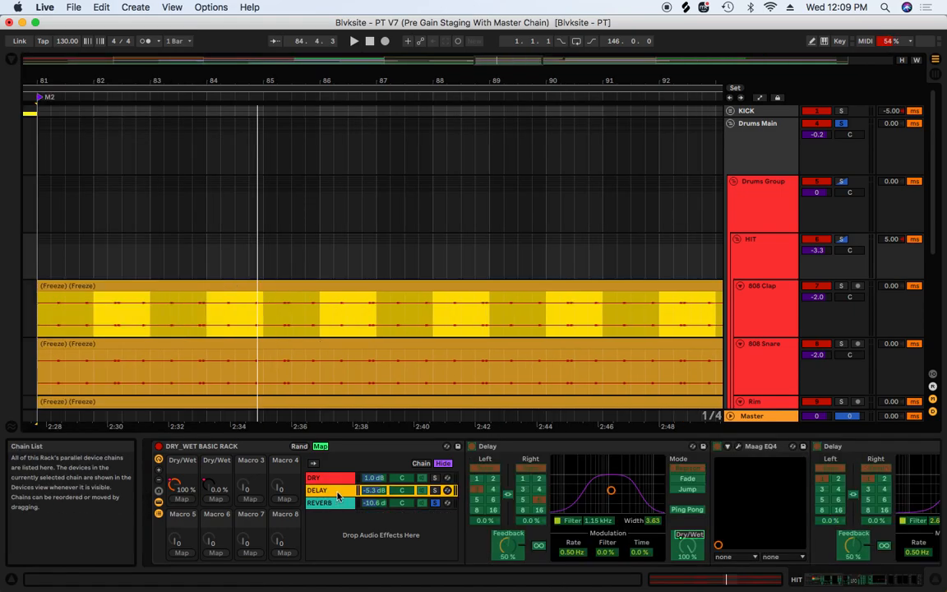
click(682, 545)
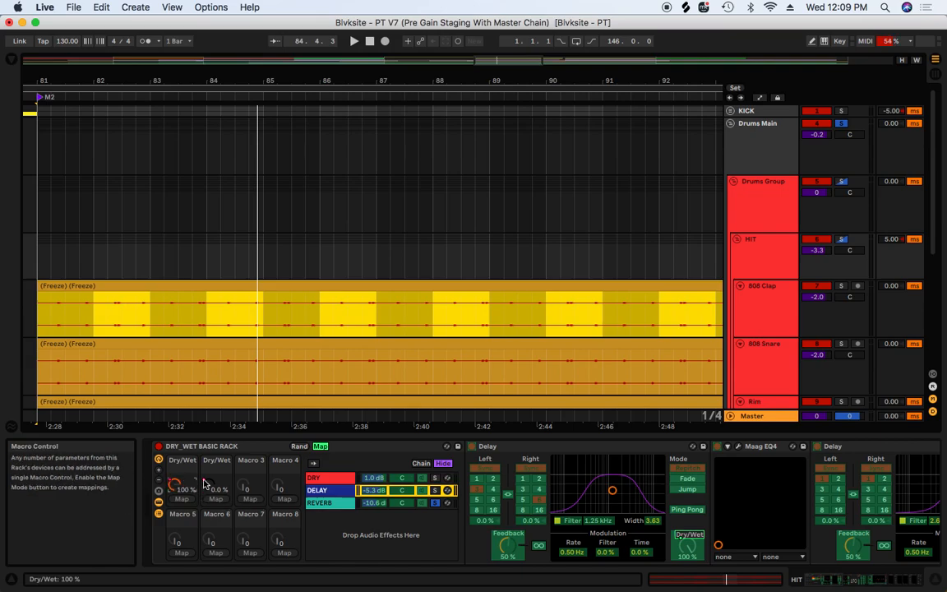
drag(891, 581, 836, 580)
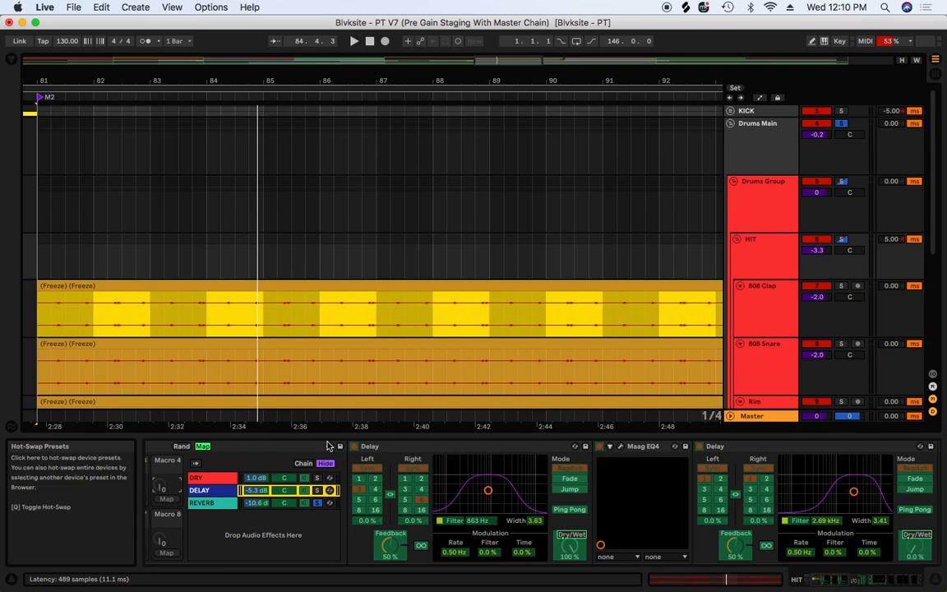
click(325, 447)
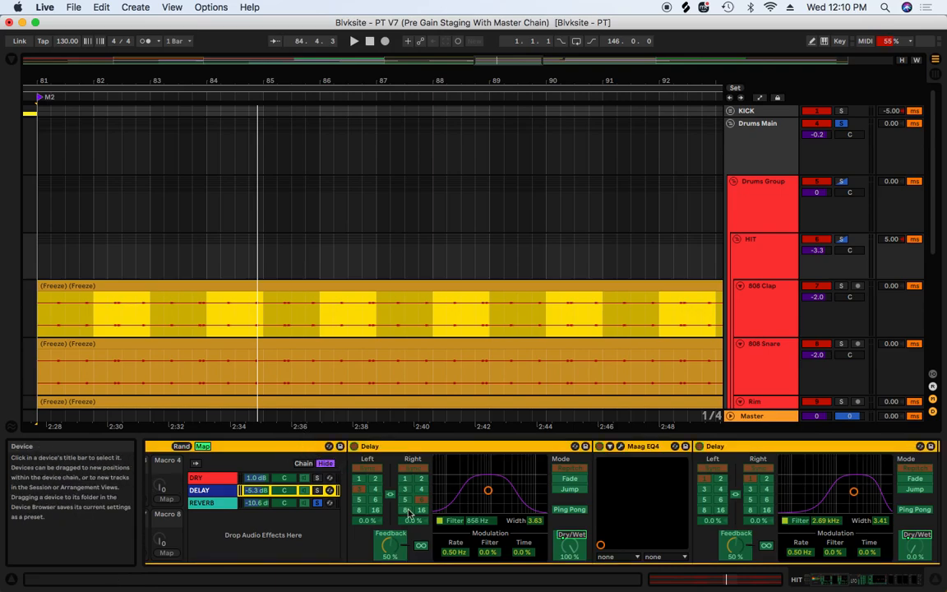
drag(824, 578, 789, 579)
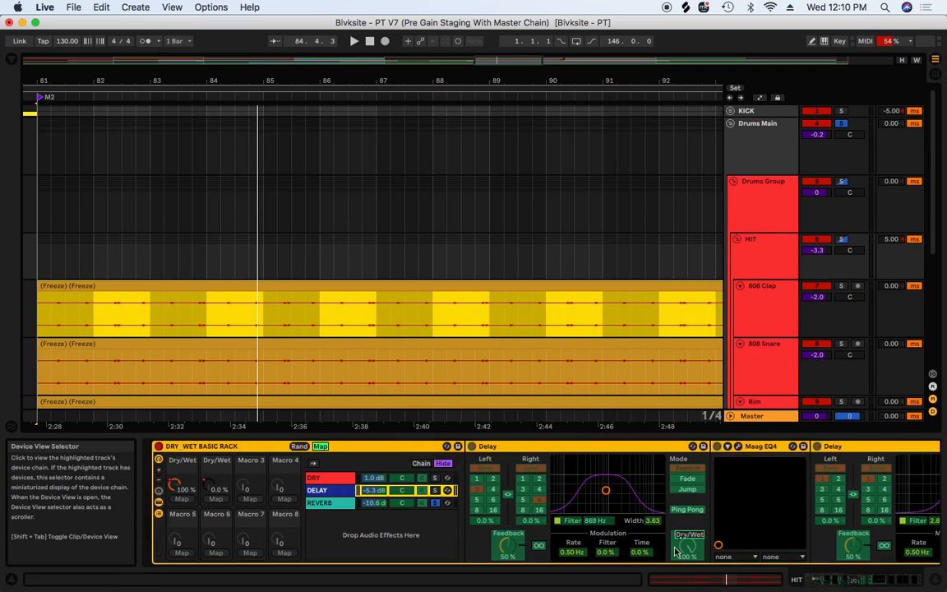
click(213, 487)
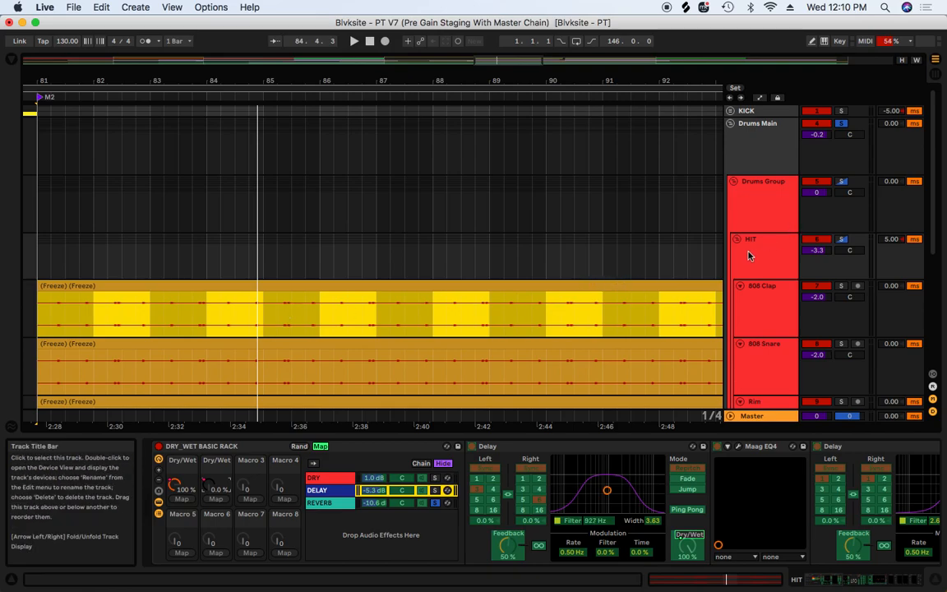
Show the automation lanes for the full arrangement and place the insert marker at bar 25 on the HIT group's Macro 2 lane.
key(a)
key(w)
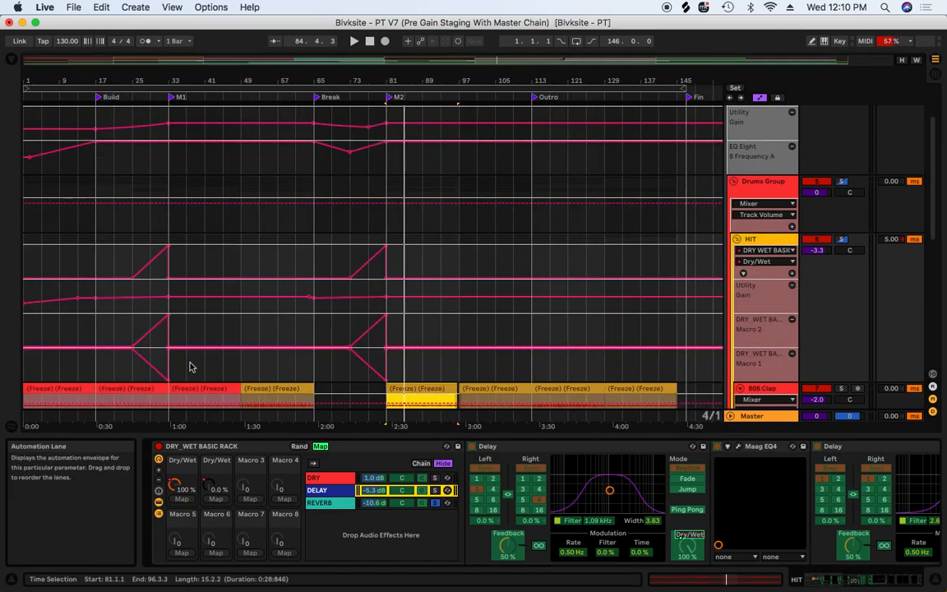
click(138, 333)
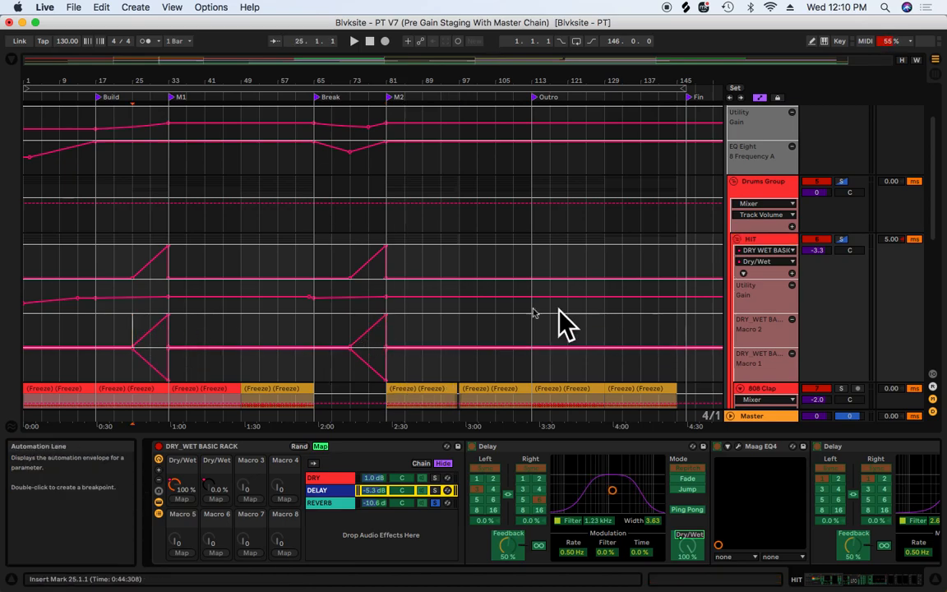
Highlight bars 73 to 81 and bars 25 to 33 on the HIT group's two macro automation lanes.
drag(352, 326, 388, 364)
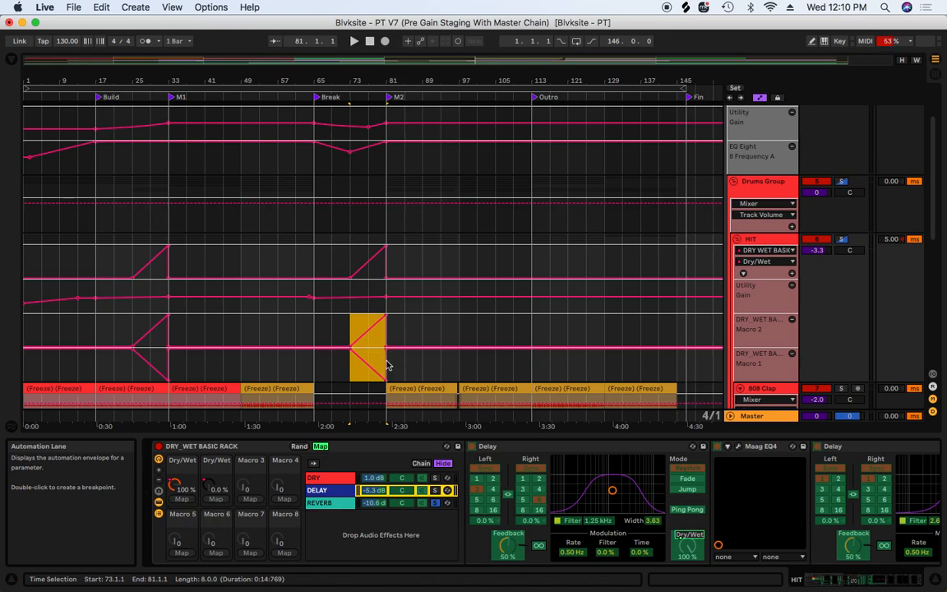
click(134, 323)
click(165, 335)
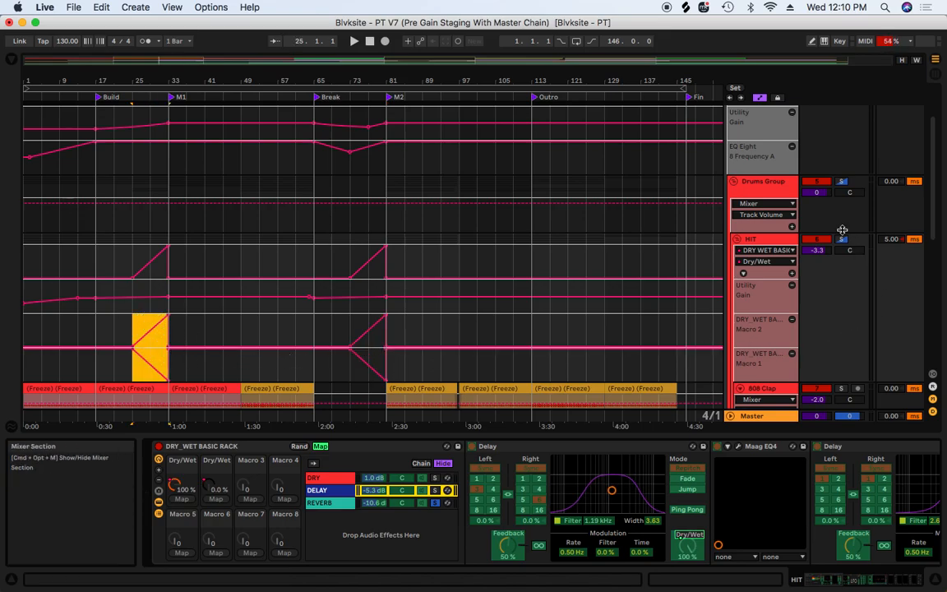
Turn off solo on the HIT group, the Drums Group and the rack's REVERB chain.
click(844, 182)
click(842, 239)
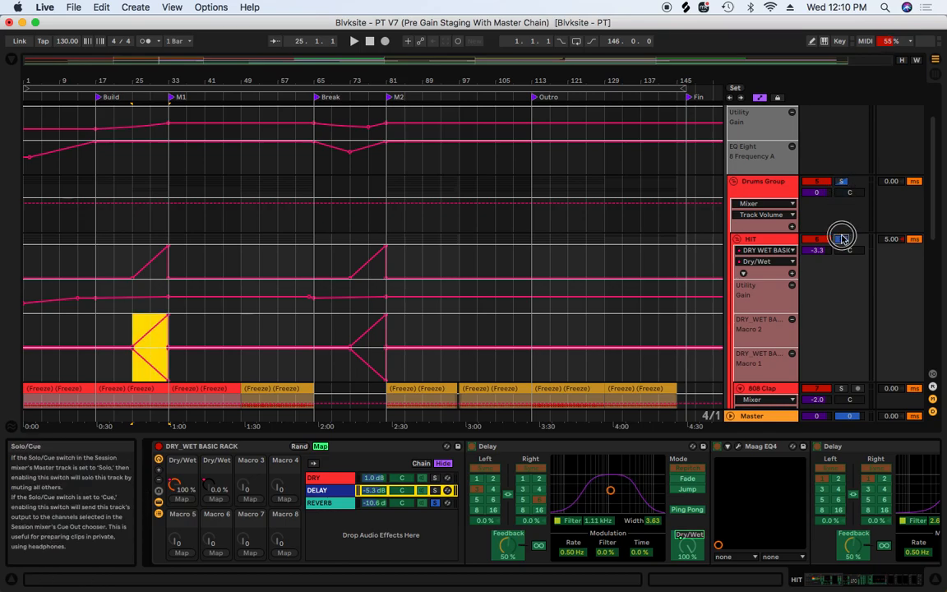
click(842, 183)
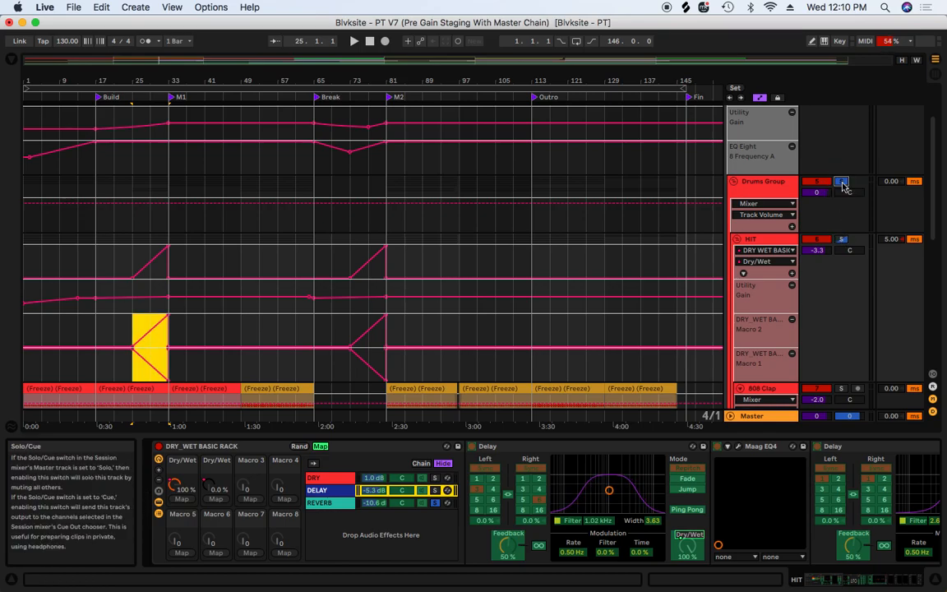
click(434, 502)
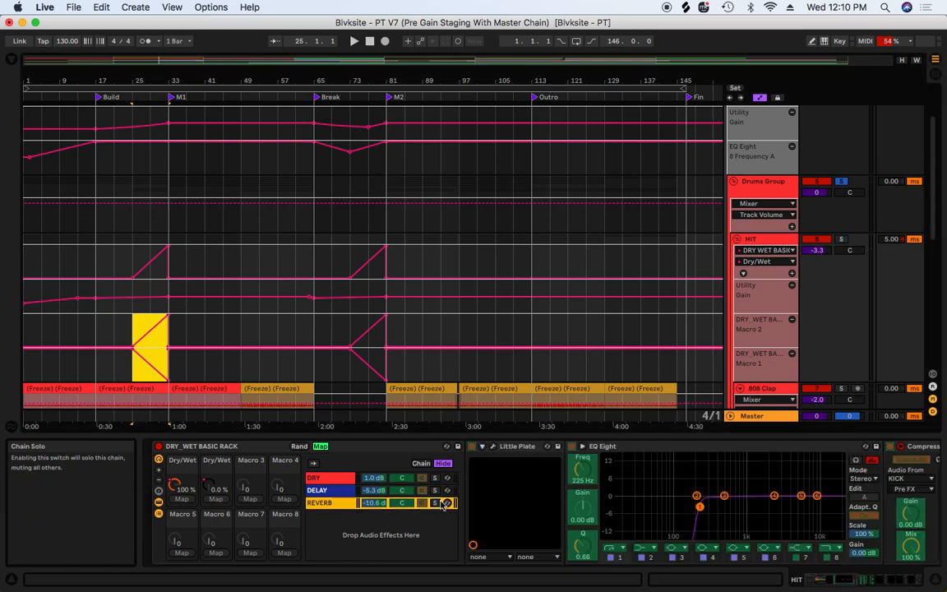
Fold the Drums Group and inspect the Drums Main group's device chain back to its first device.
click(734, 182)
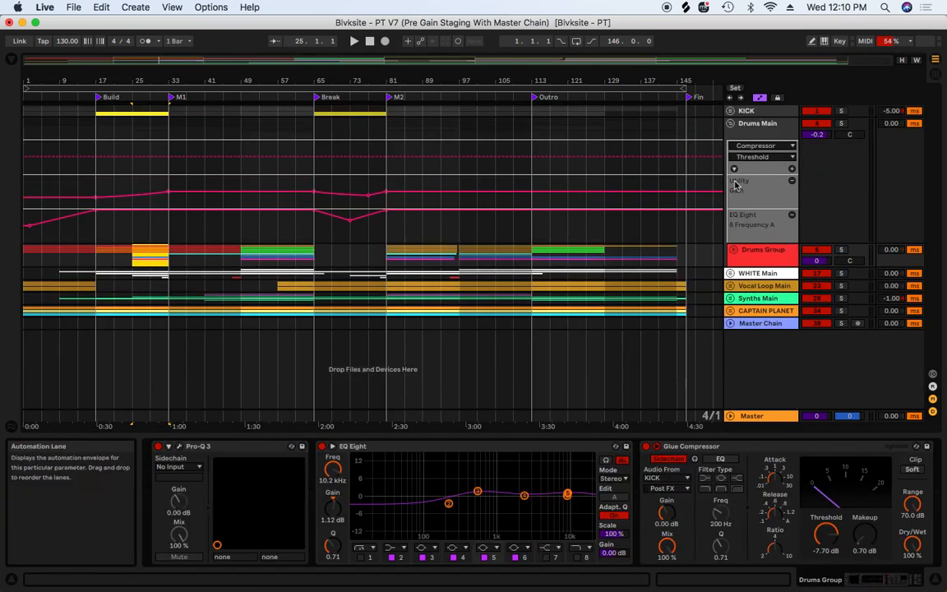
click(730, 124)
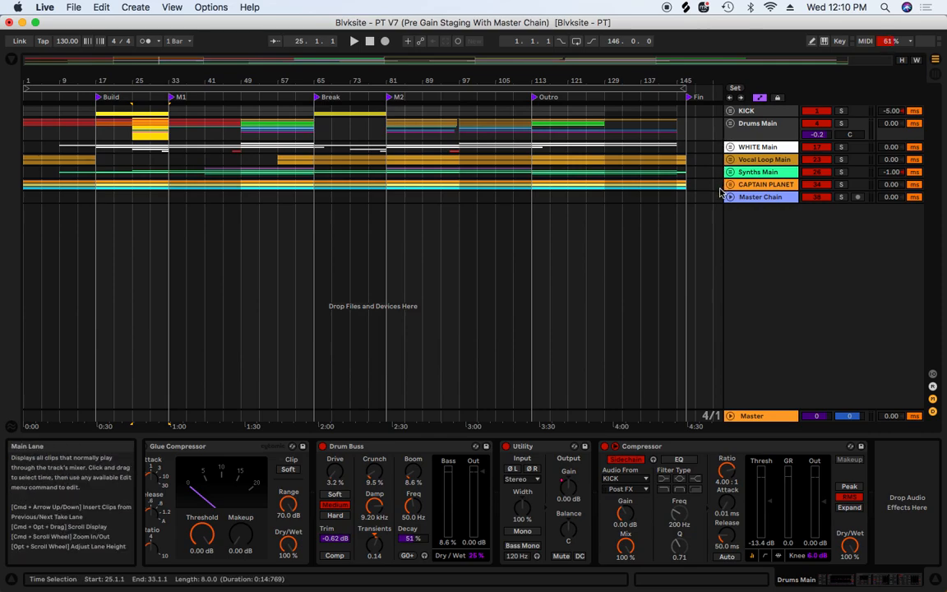
click(730, 123)
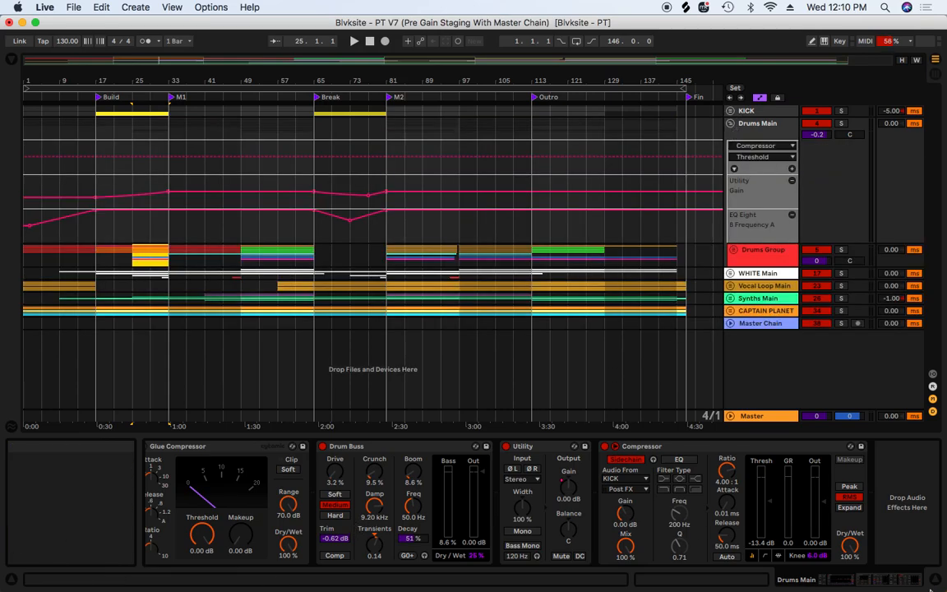
click(891, 581)
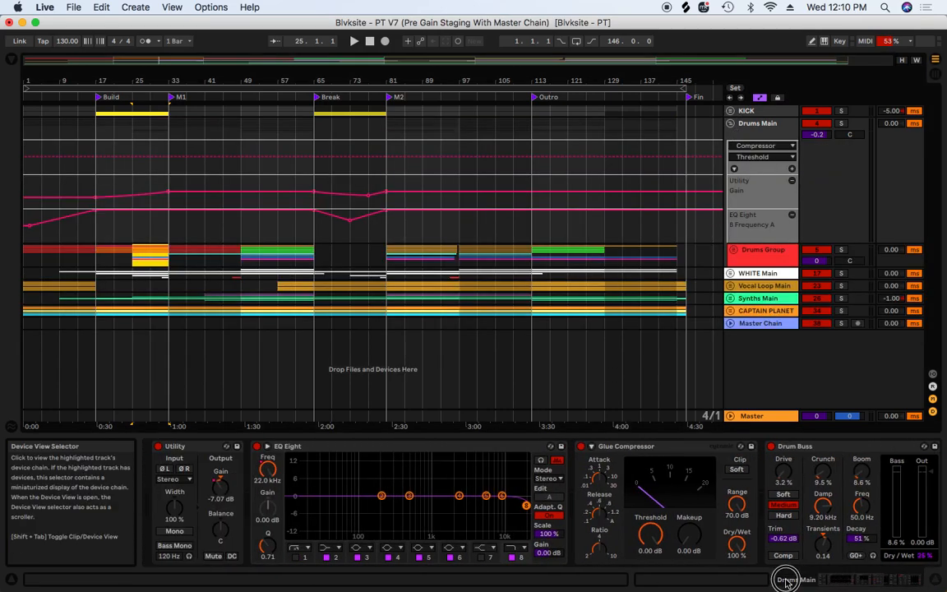
click(730, 124)
click(732, 133)
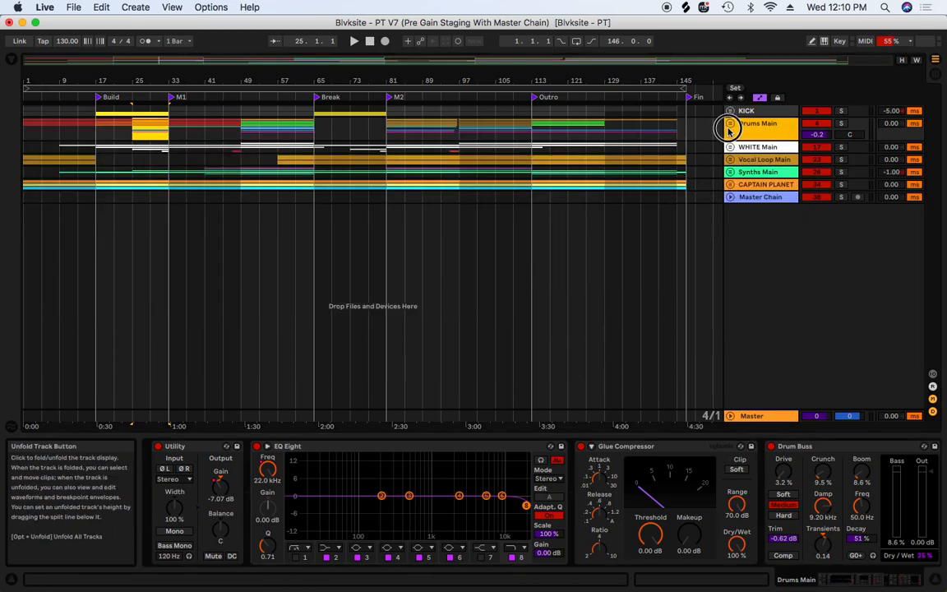
Unfold Drums Main and the Drums Group with automation lanes hidden, and show the HIT group's devices.
click(730, 125)
key(a)
click(734, 183)
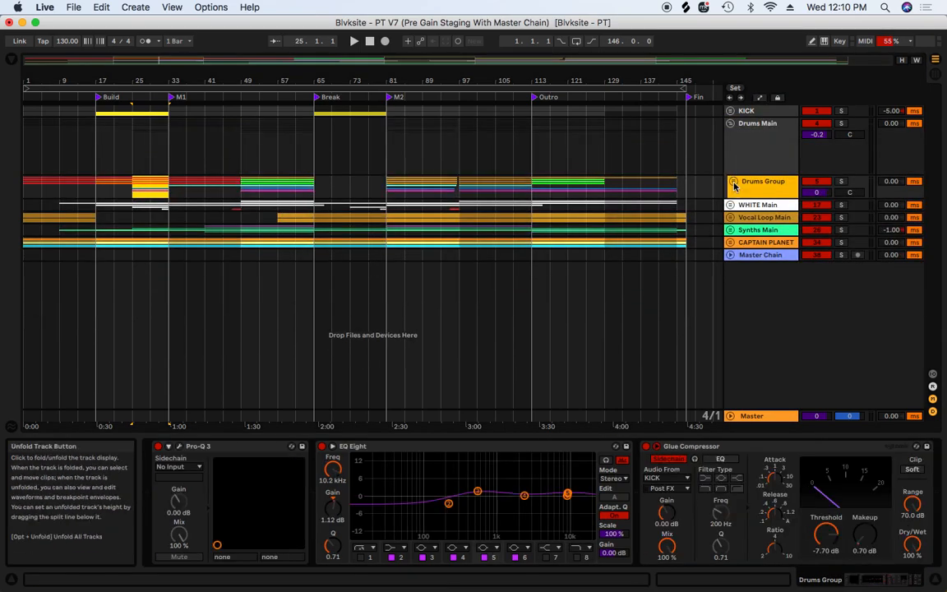
click(763, 269)
Review the devices in the rack's DELAY, REVERB and DRY chains one after another.
click(333, 490)
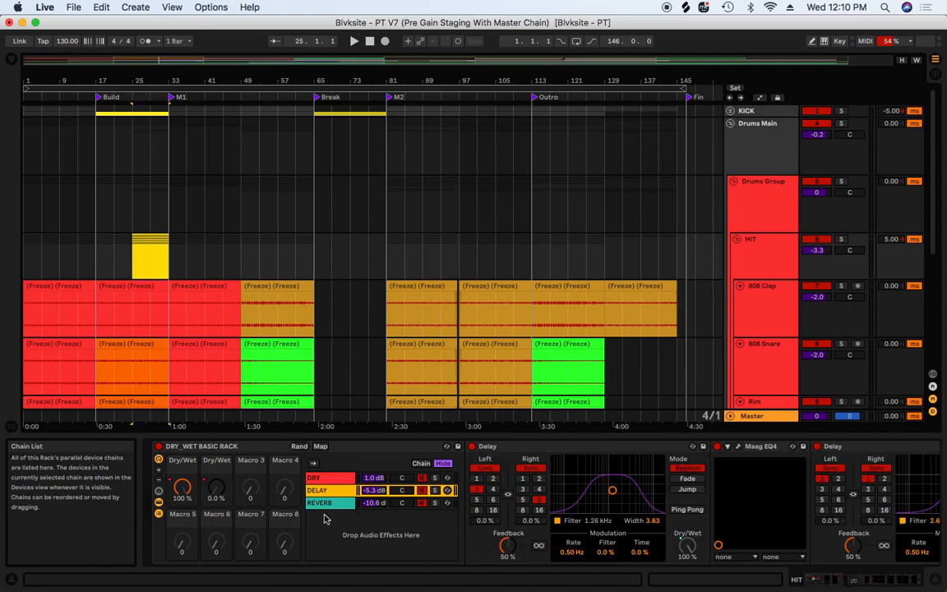
click(328, 503)
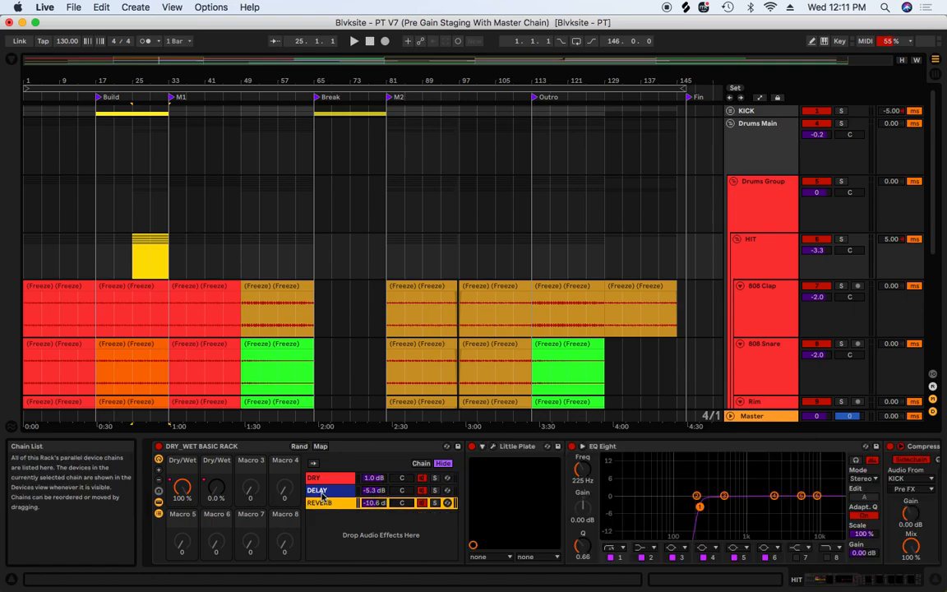
click(648, 448)
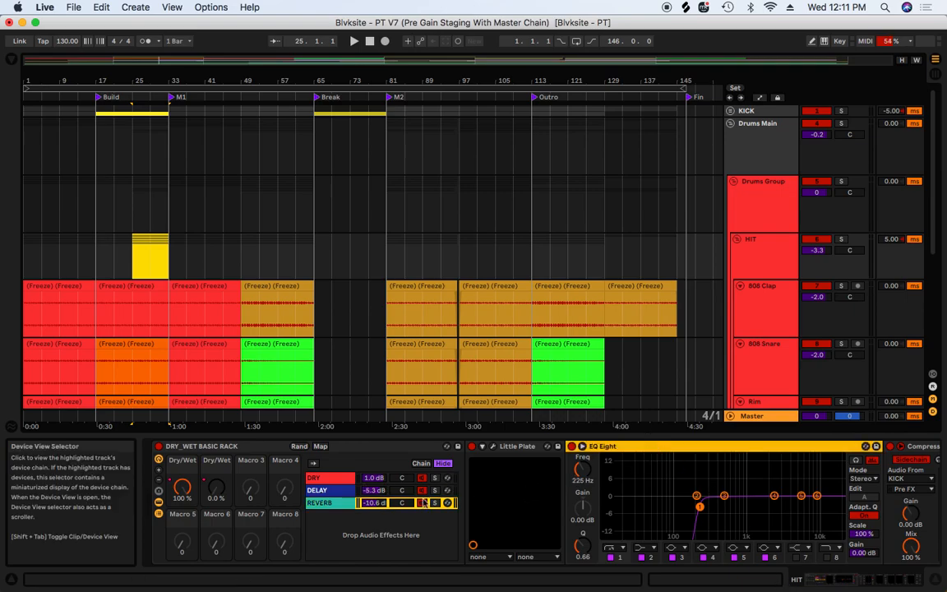
click(332, 493)
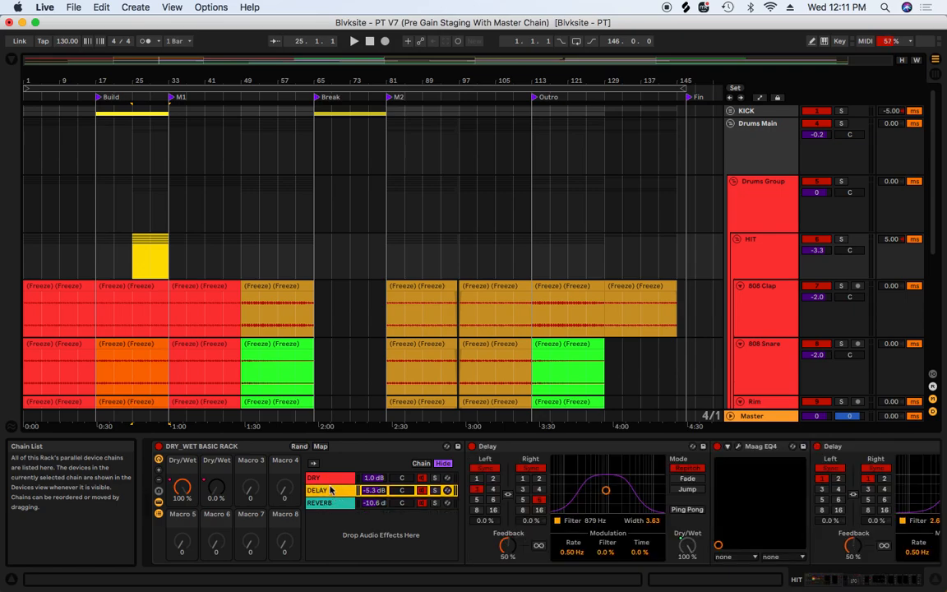
click(330, 480)
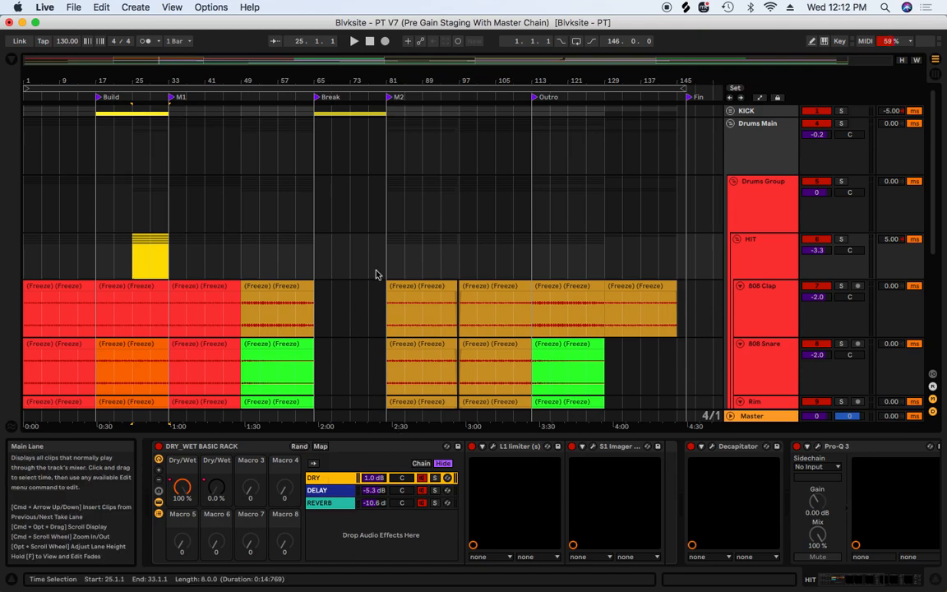
Solo Drums Main, fold the Drums Group and start playback from bar 81.
click(841, 122)
click(733, 181)
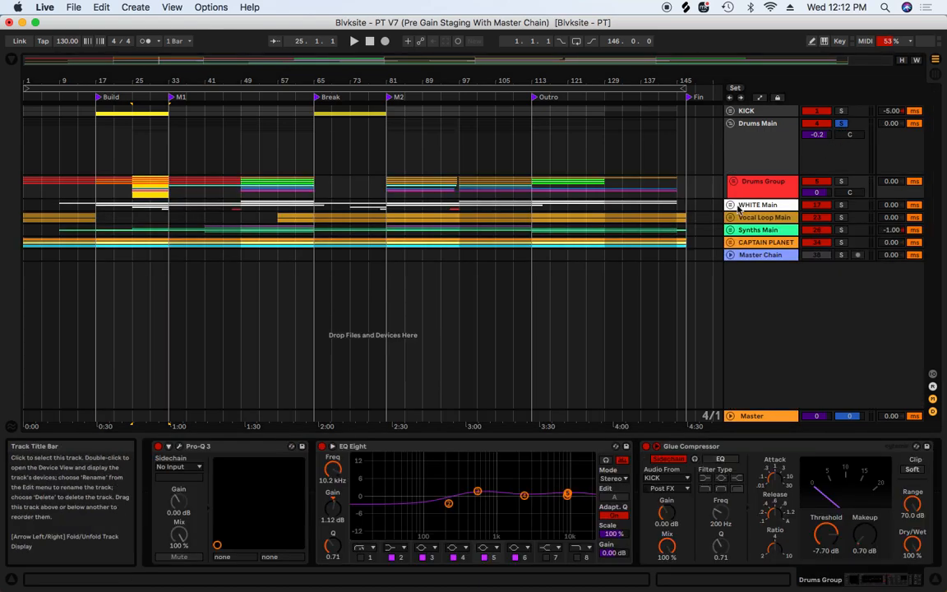
click(387, 148)
key(space)
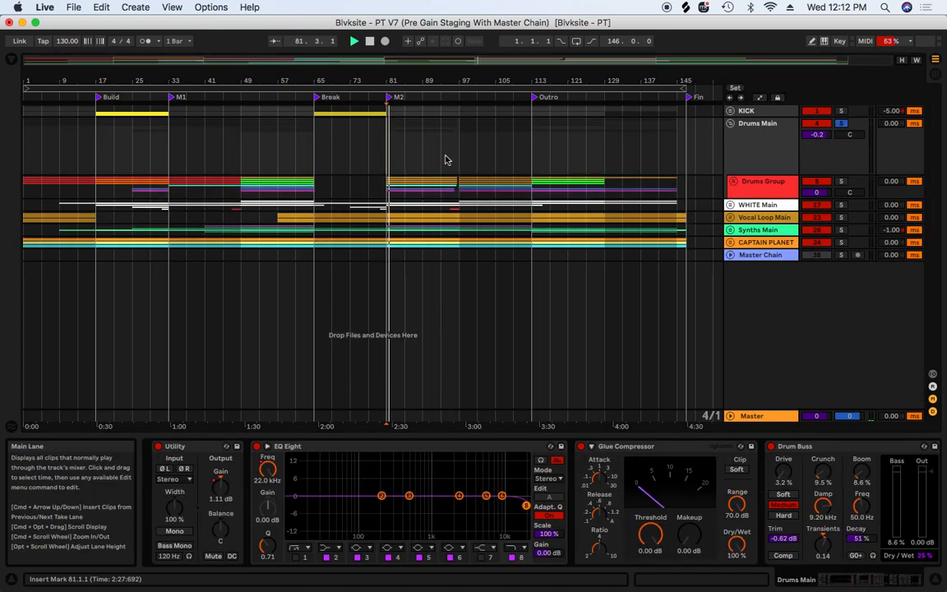
Audition KICK and Drums Main soloed together, and end playback with both solos off.
click(840, 122)
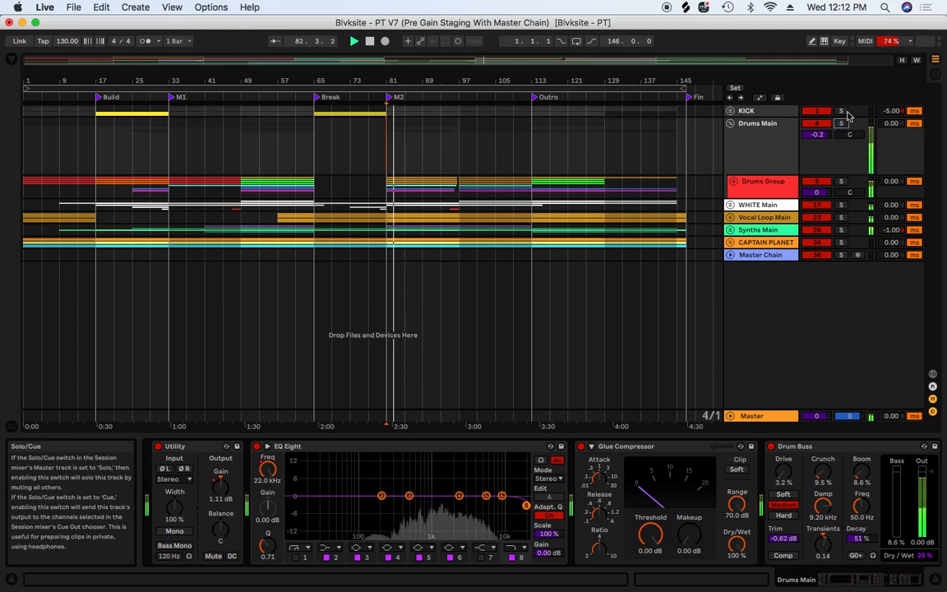
click(842, 111)
super+click(842, 124)
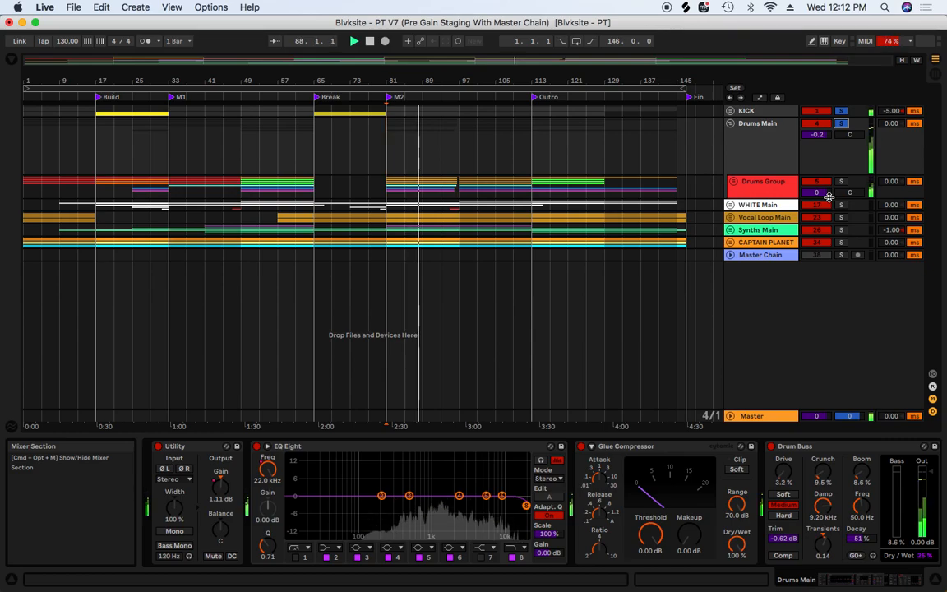
key(space)
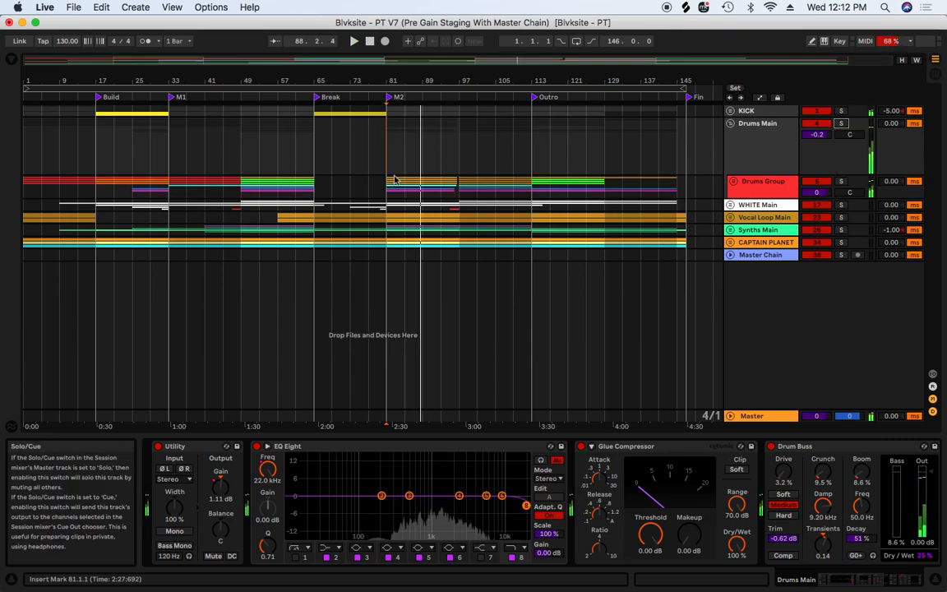
Place the insert marker at bar 77, fold Drums Main and unfold the Synths Main group.
click(371, 152)
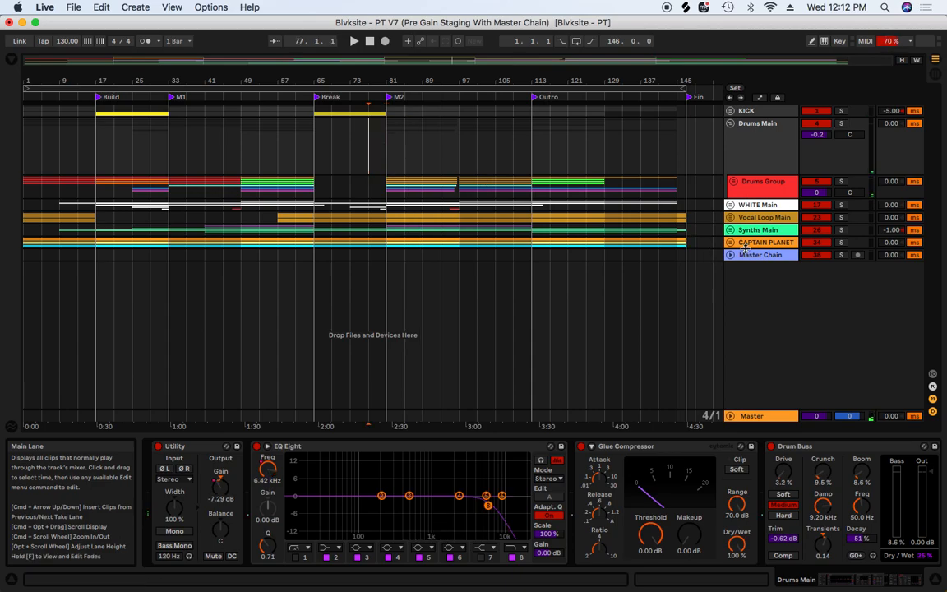
click(731, 124)
click(745, 161)
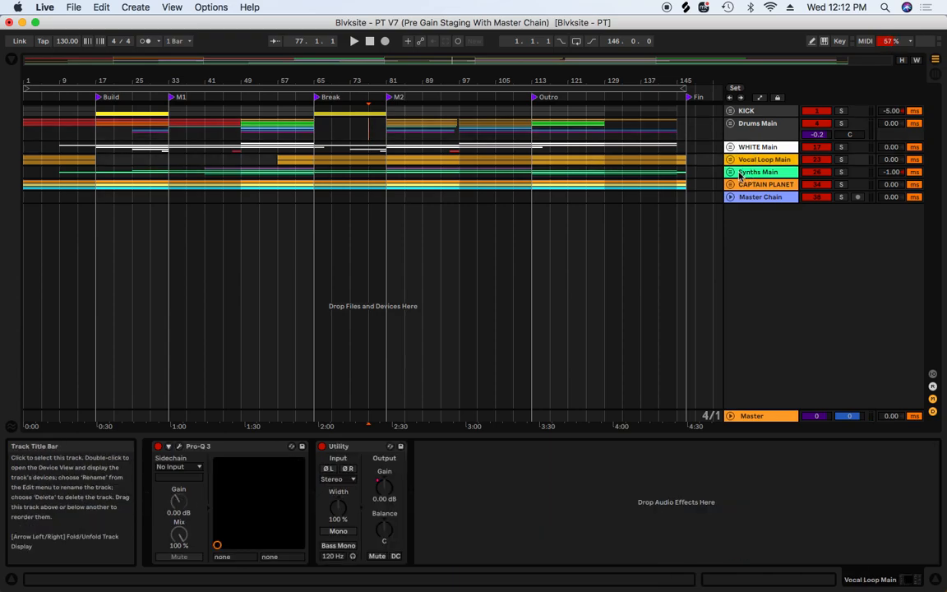
click(728, 172)
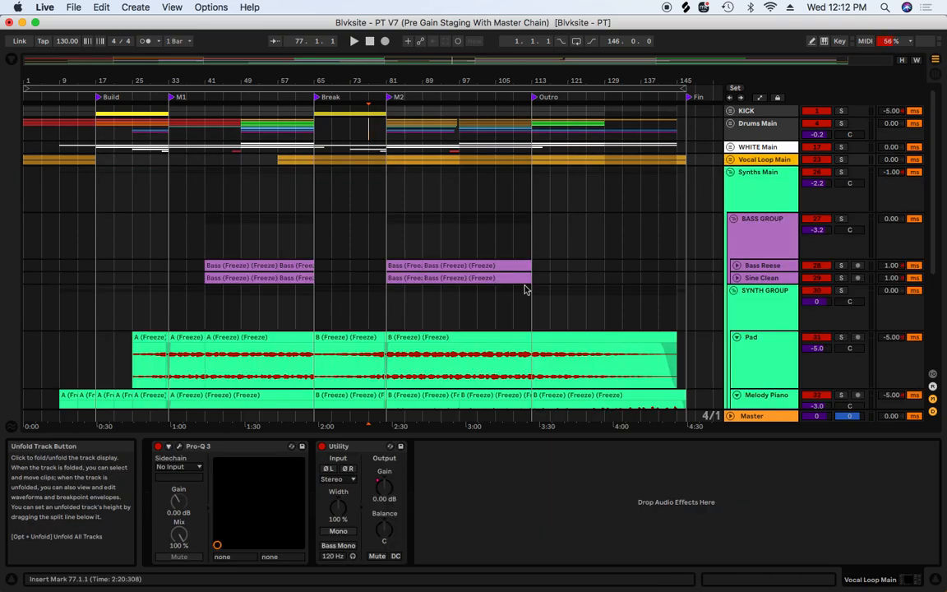
Unfold the CAPTAIN PLANET group below the synth tracks and show the Rain track's devices.
scroll(526, 290, down, 2)
scroll(529, 288, down, 7)
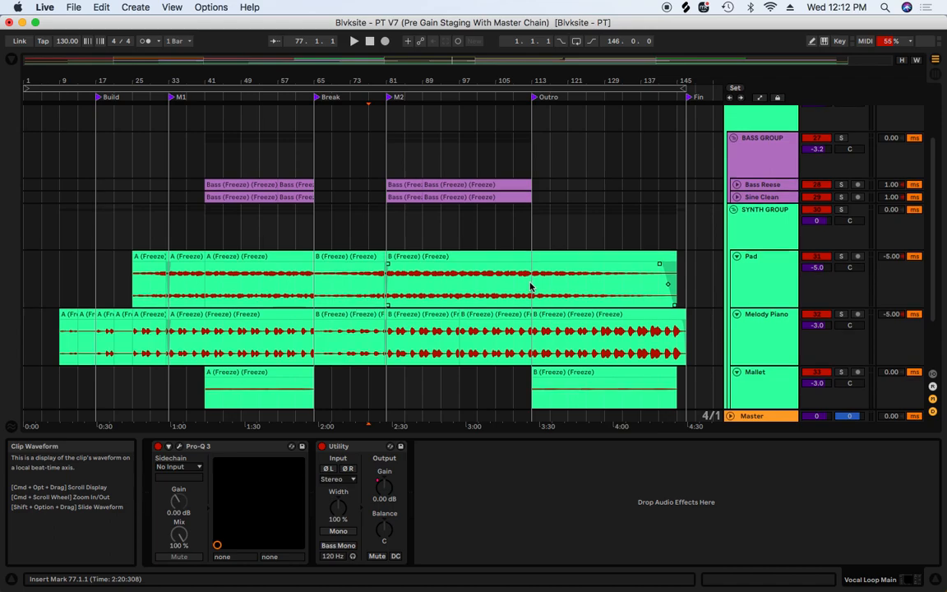
click(747, 278)
click(751, 322)
click(730, 360)
scroll(736, 367, down, 4)
click(744, 336)
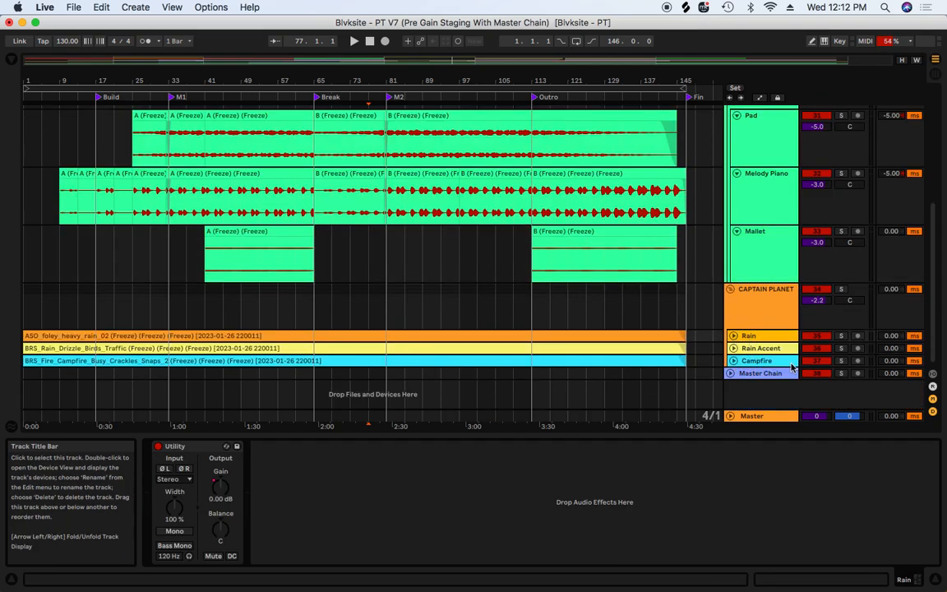
Solo CAPTAIN PLANET and audition its Campfire, Rain Accent and Rain tracks individually from bar 77.
click(840, 289)
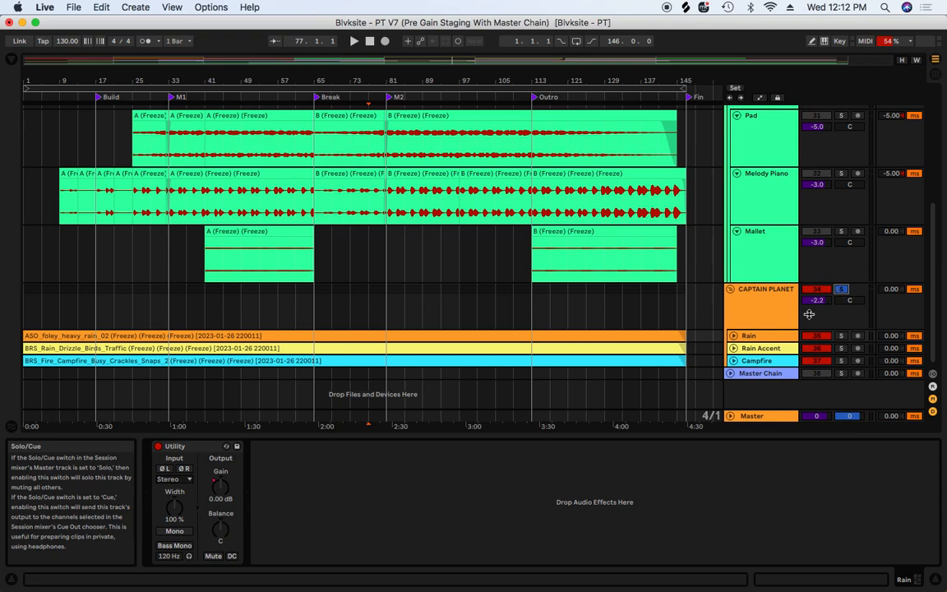
key(space)
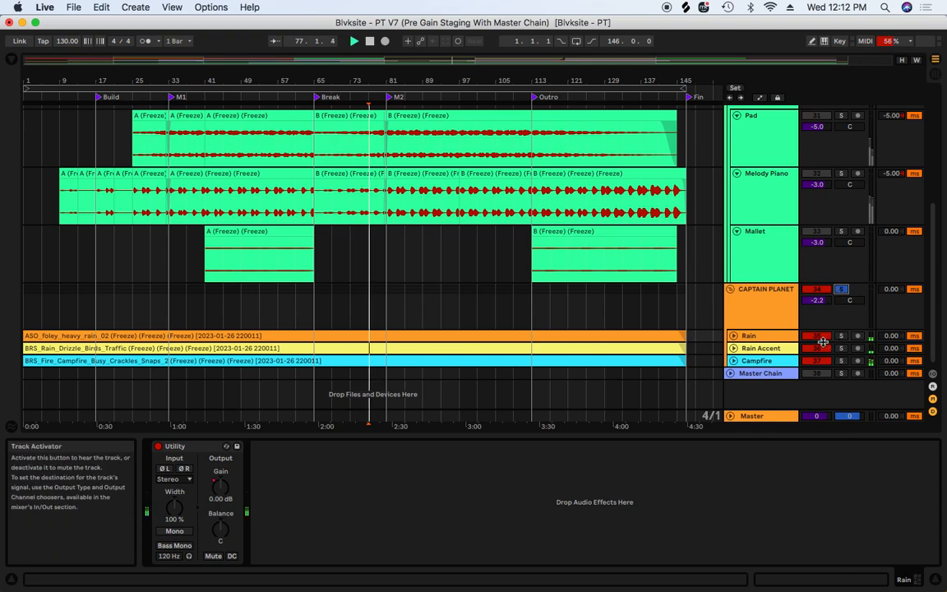
click(760, 362)
click(840, 362)
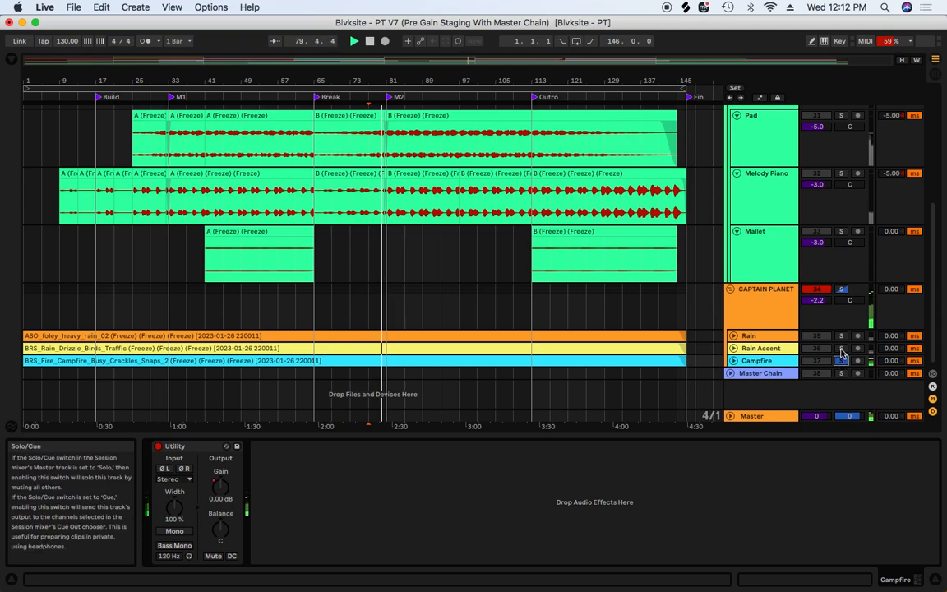
click(840, 349)
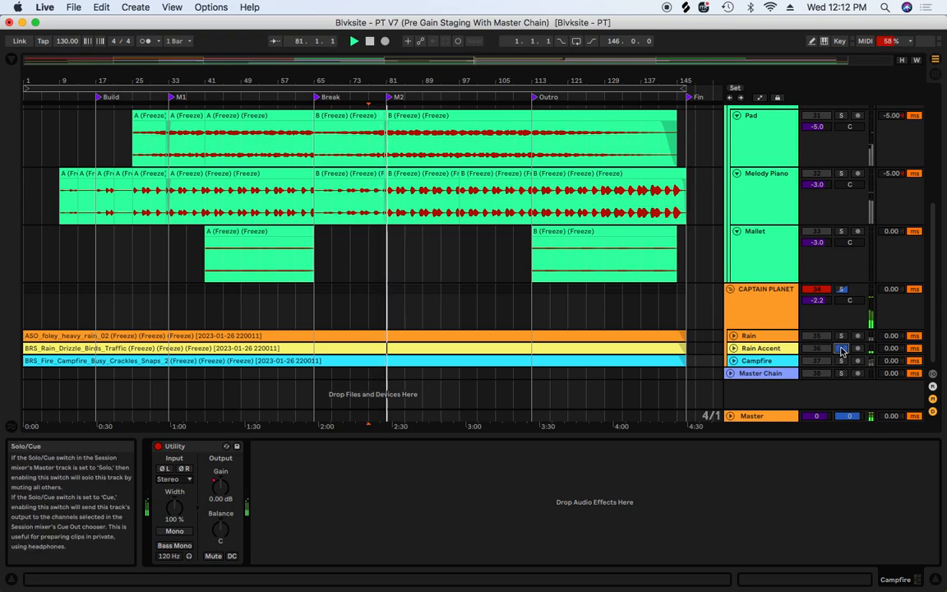
key(space)
key(space)
click(840, 336)
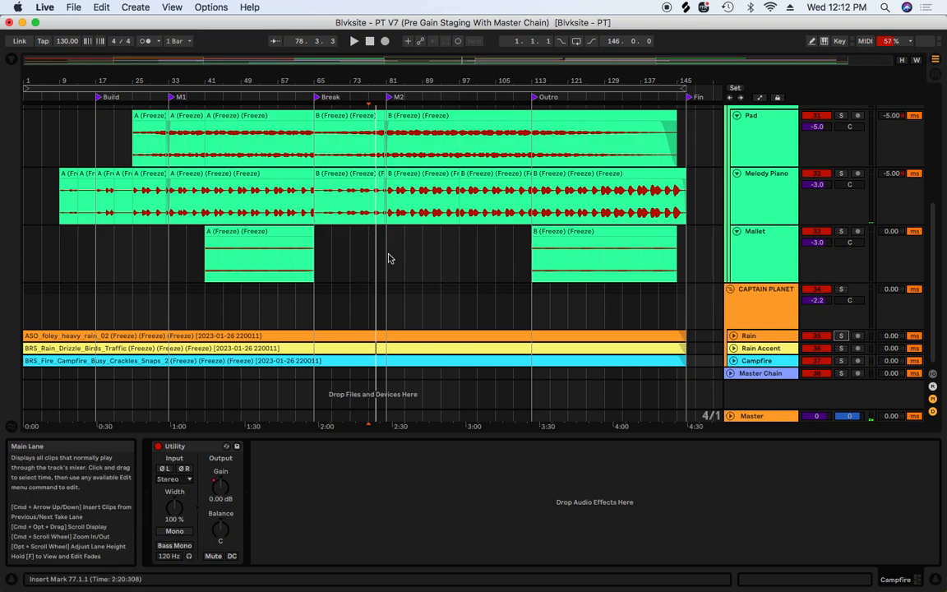
Play the full mix from bar 77 while viewing the CAPTAIN PLANET and Master devices, collapsing the Master rack's Pro-Q 3.
click(754, 302)
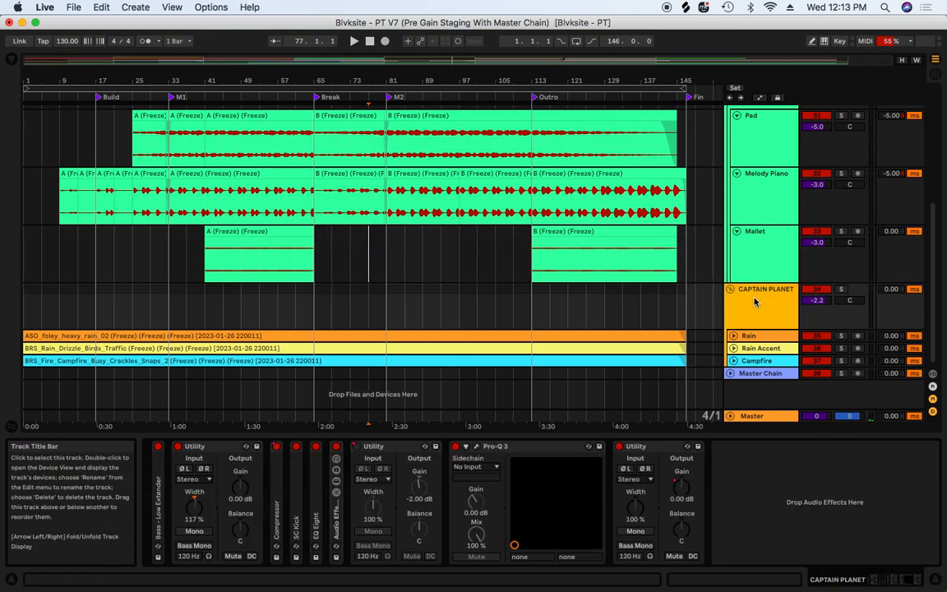
key(space)
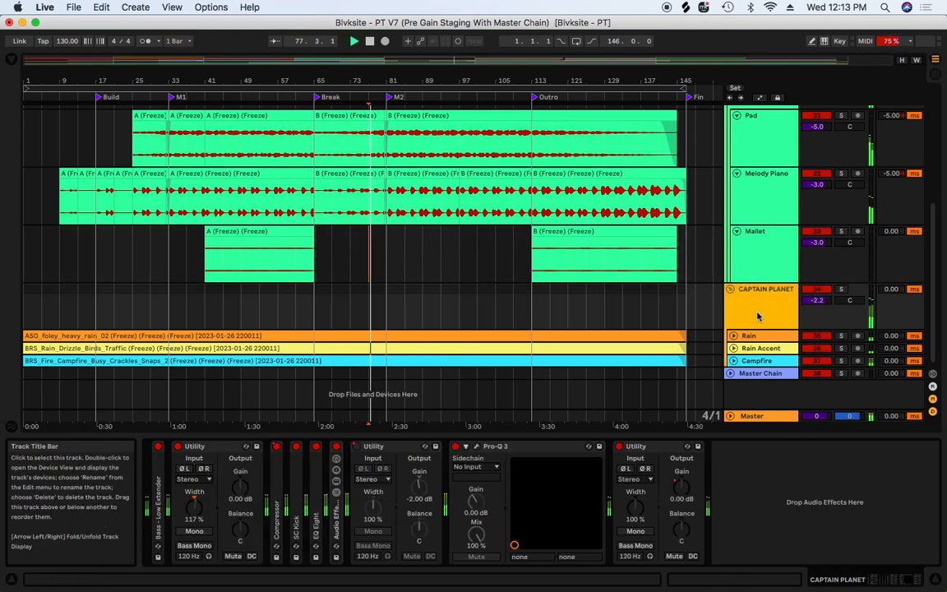
click(754, 415)
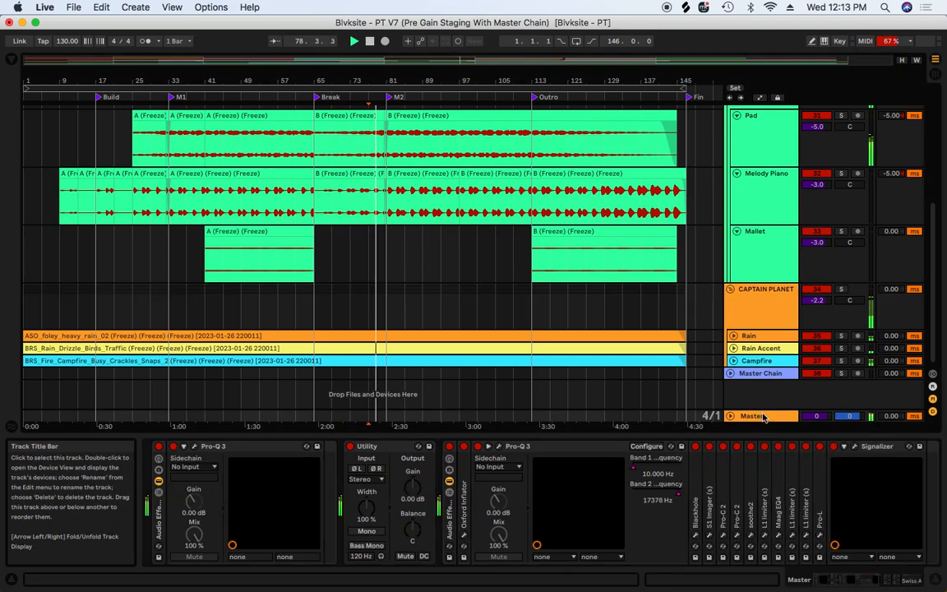
double_click(542, 448)
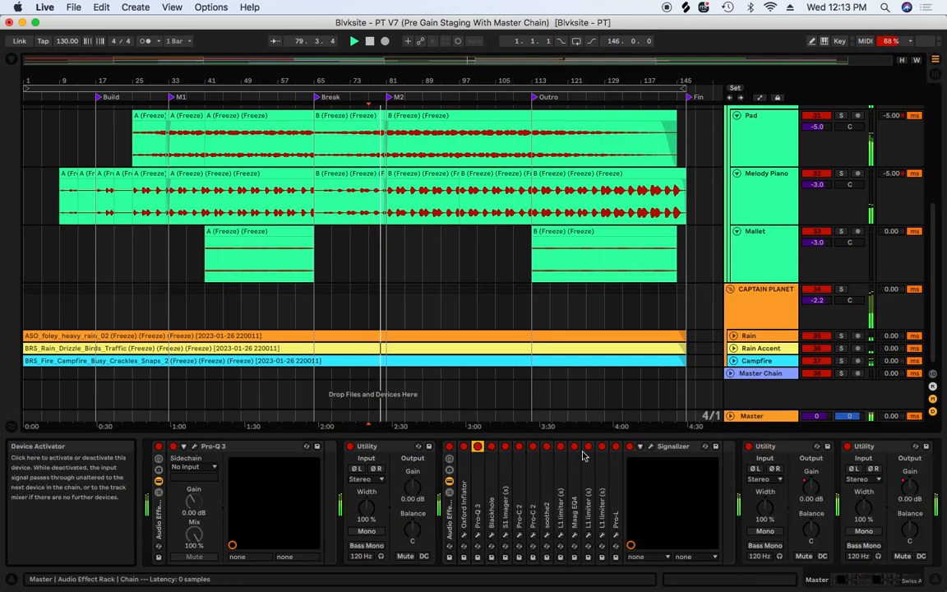
Collapse the Signalizer, the two Utility devices after the rack and the Swiss Army Meter on the Master track.
click(678, 446)
double_click(677, 446)
click(712, 448)
double_click(711, 447)
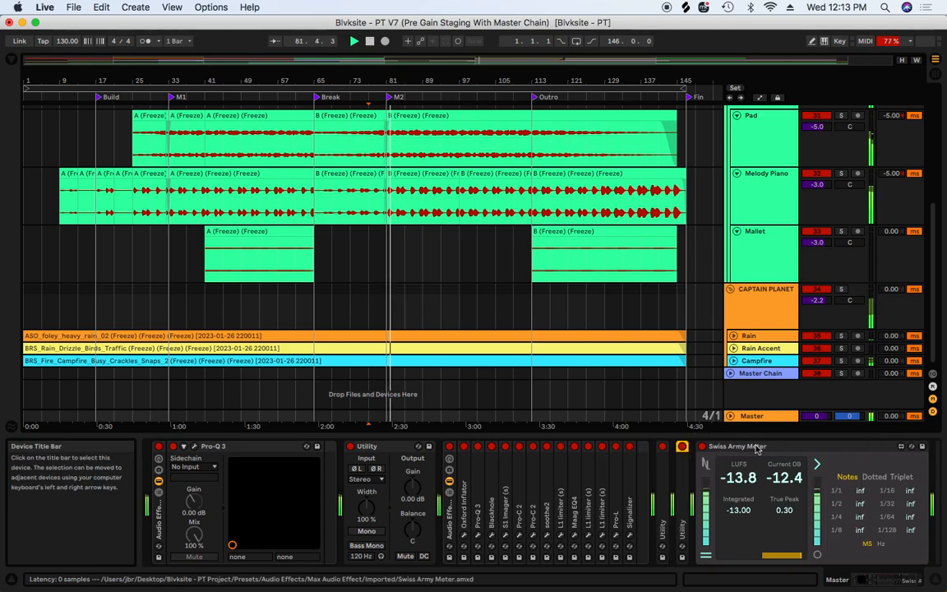
double_click(731, 447)
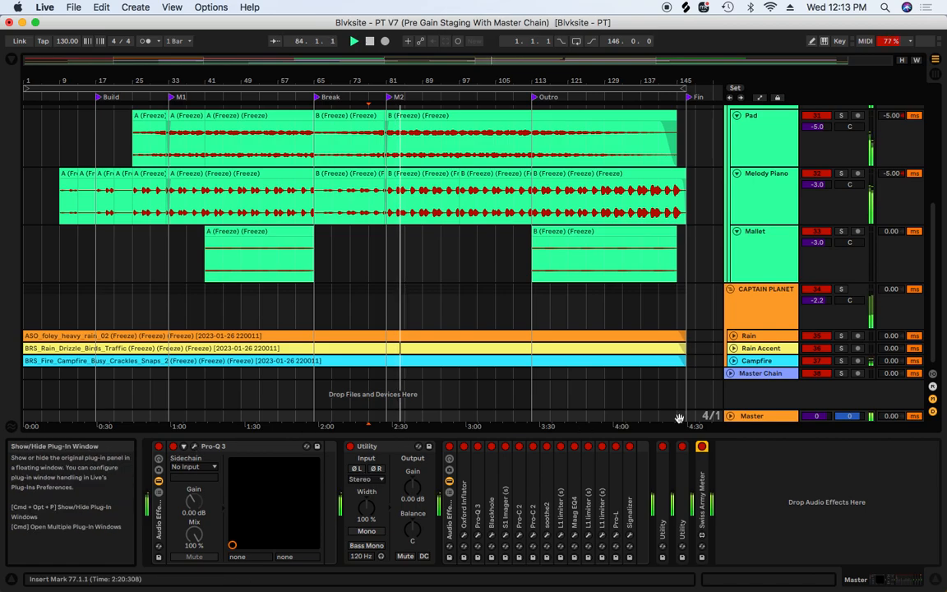
Hide the device view and unfold the Sine Clean and Bass Reese tracks in BASS GROUP.
click(747, 435)
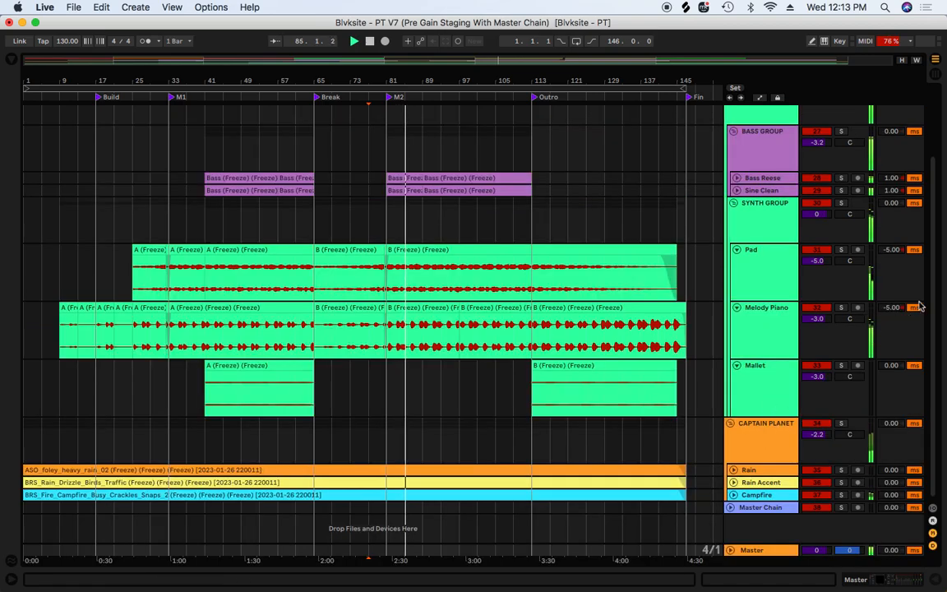
drag(931, 309, 933, 298)
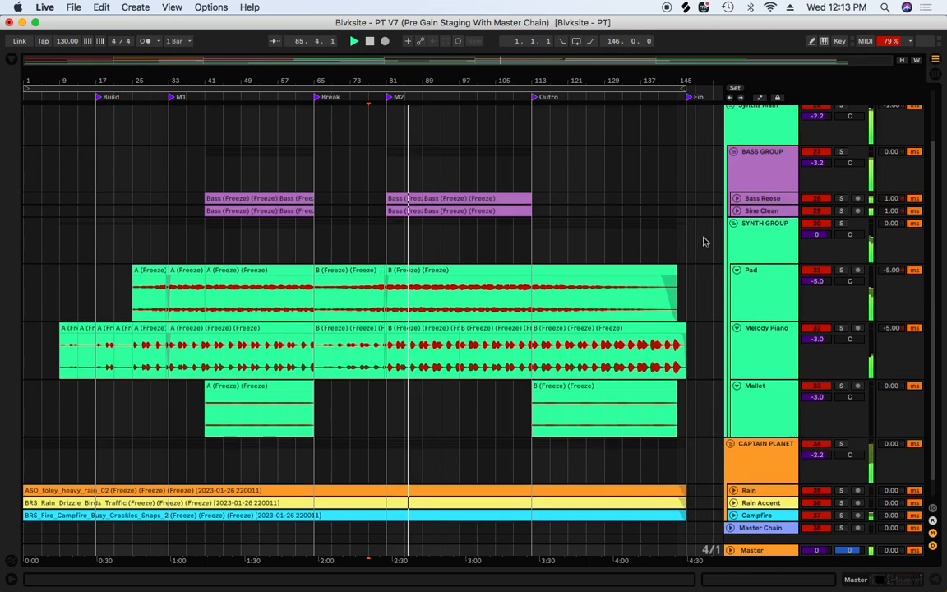
click(737, 211)
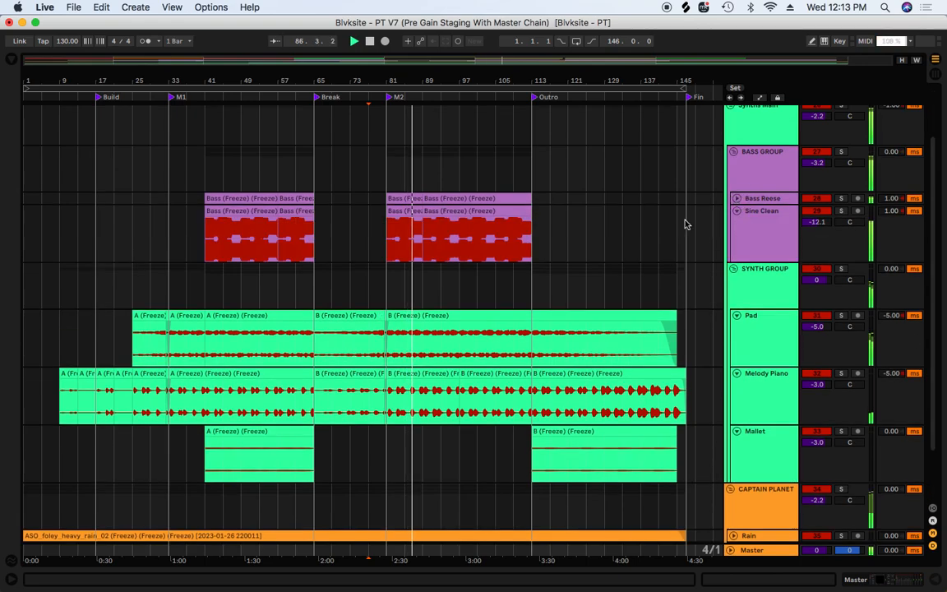
click(737, 198)
drag(933, 253, 933, 210)
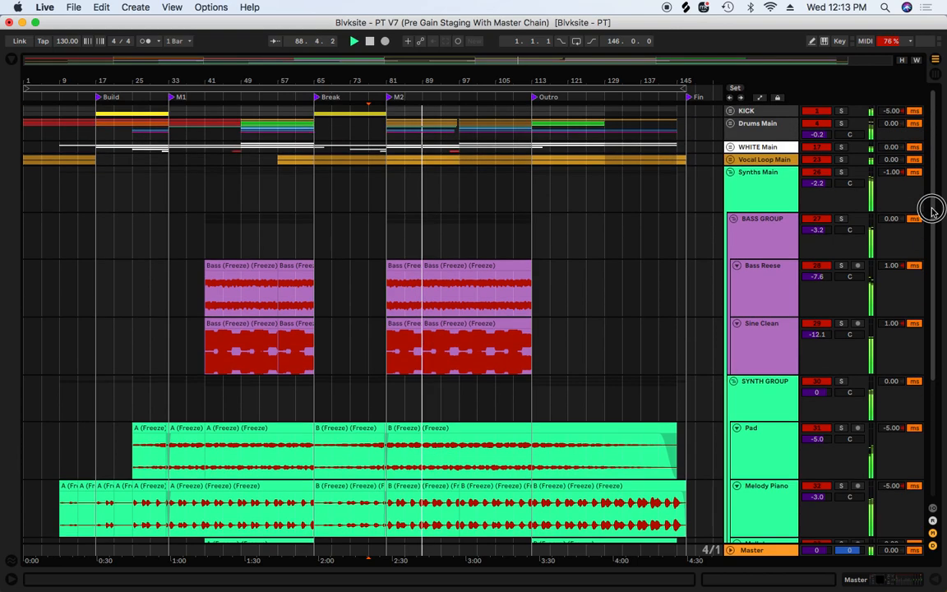
Unfold Vocal Loop Main and WHITE Main to view their tracks during playback, and fold WHITE Main again.
click(729, 161)
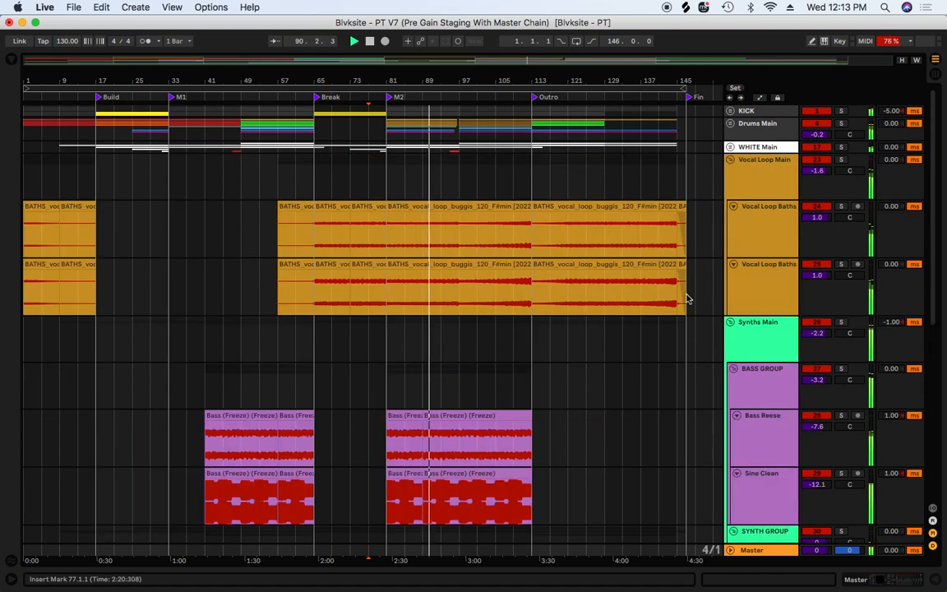
click(731, 149)
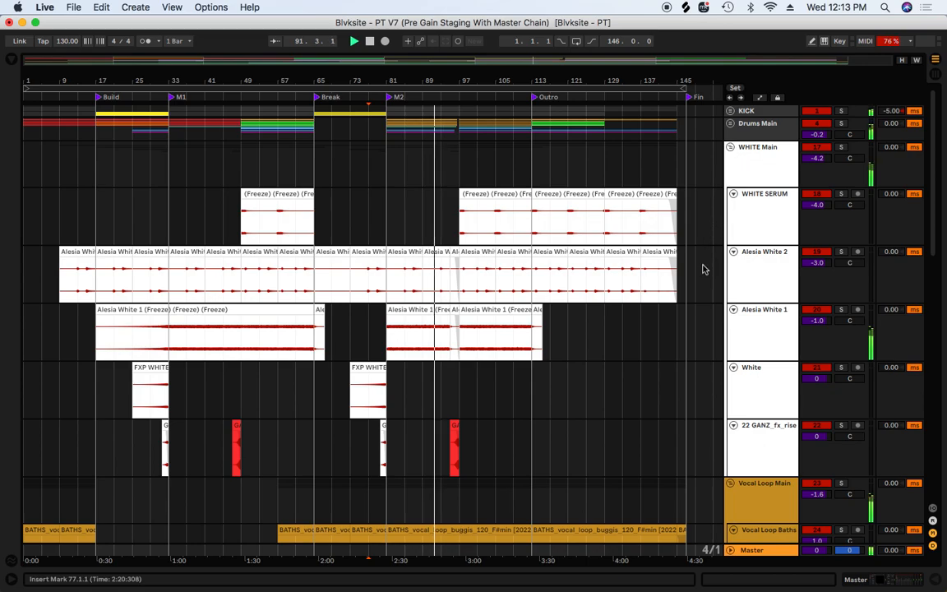
click(730, 148)
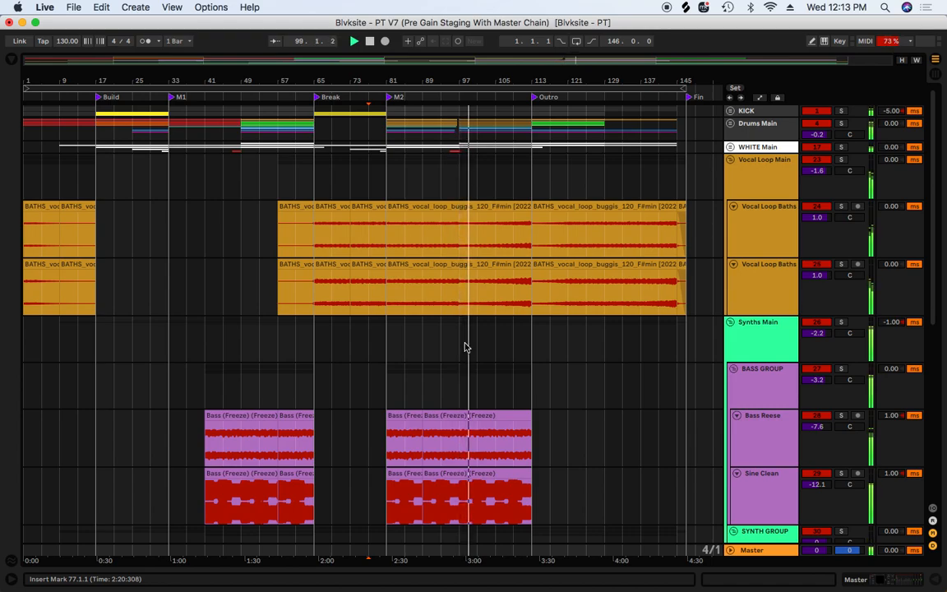
Review the bass and synth tracks, and fold the Vocal Loop Main, Synths Main and CAPTAIN PLANET groups.
scroll(546, 358, down, 10)
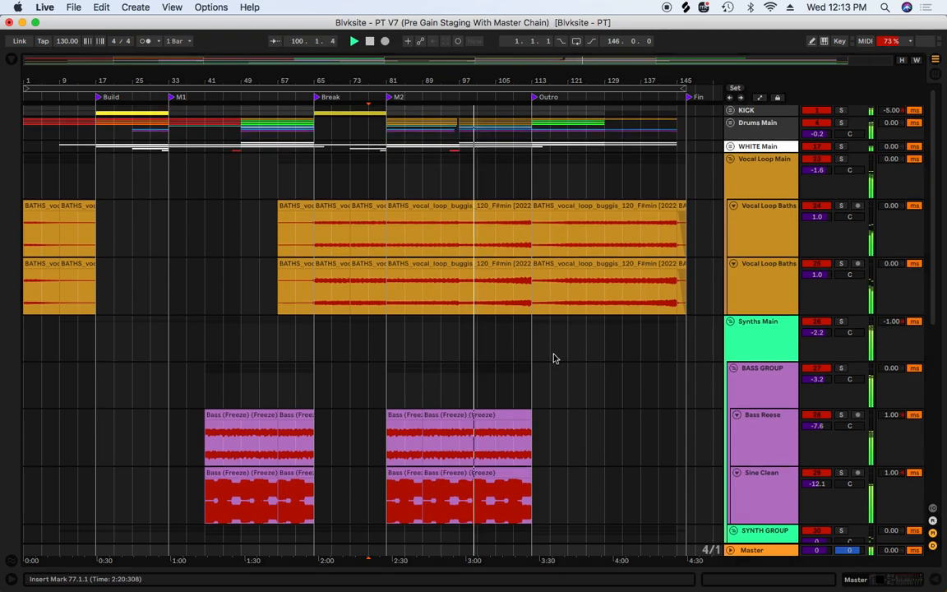
scroll(553, 358, down, 1)
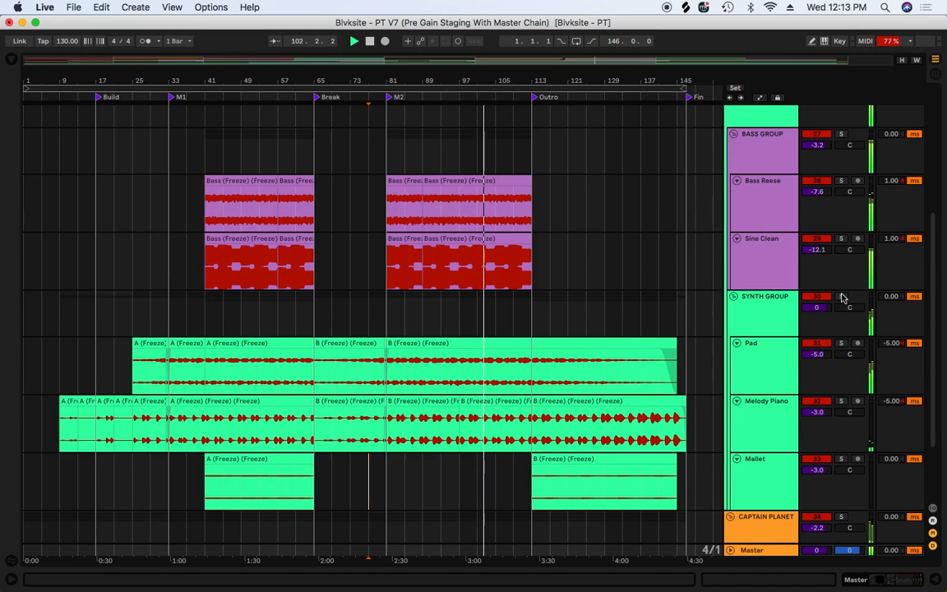
drag(932, 290, 921, 146)
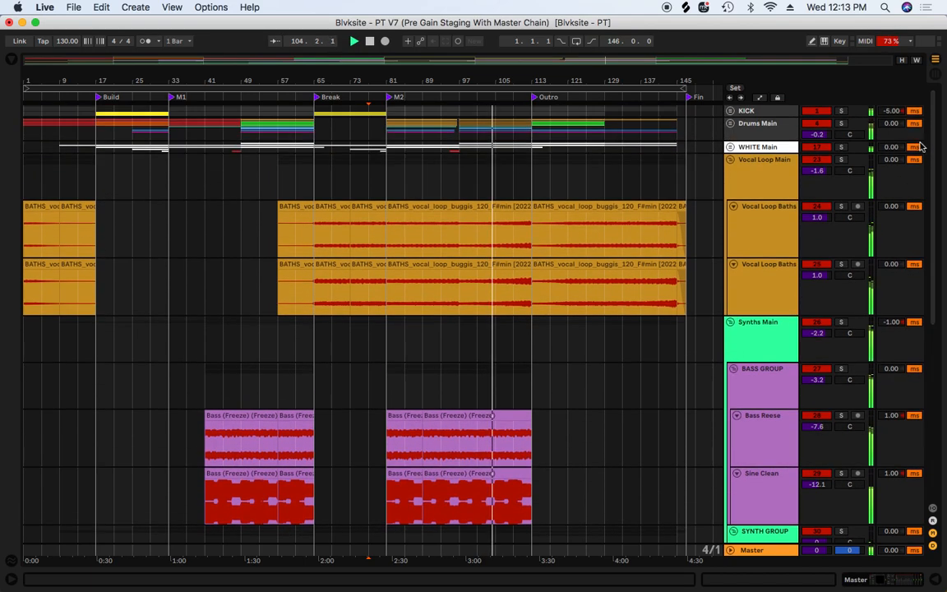
click(731, 160)
click(729, 172)
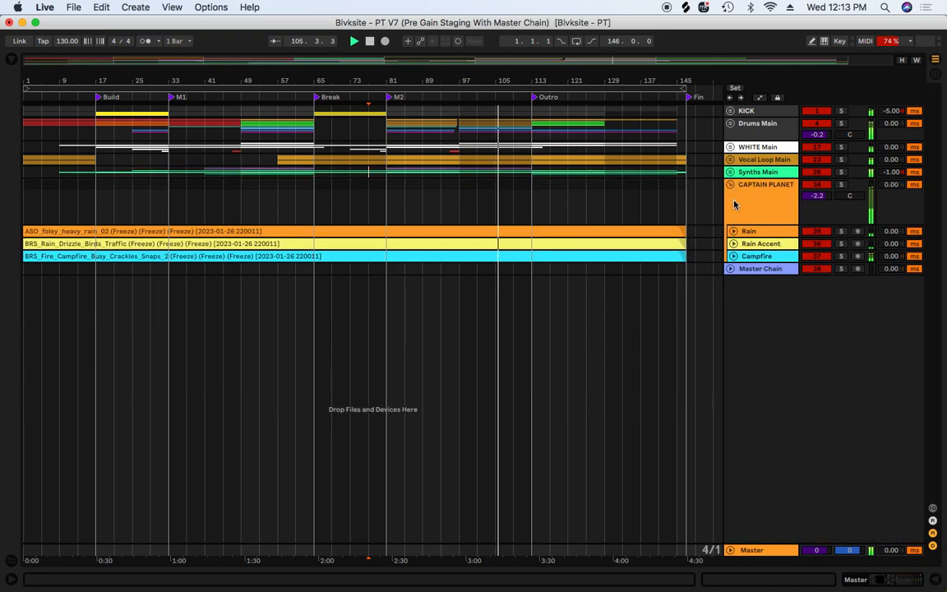
click(729, 185)
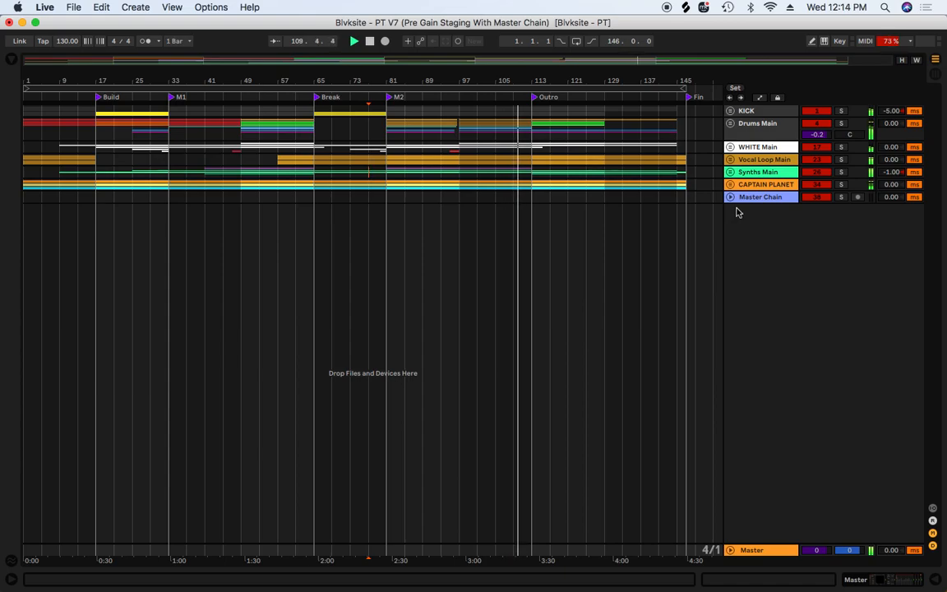
Show the Master track's device chain below the arrangement.
click(767, 556)
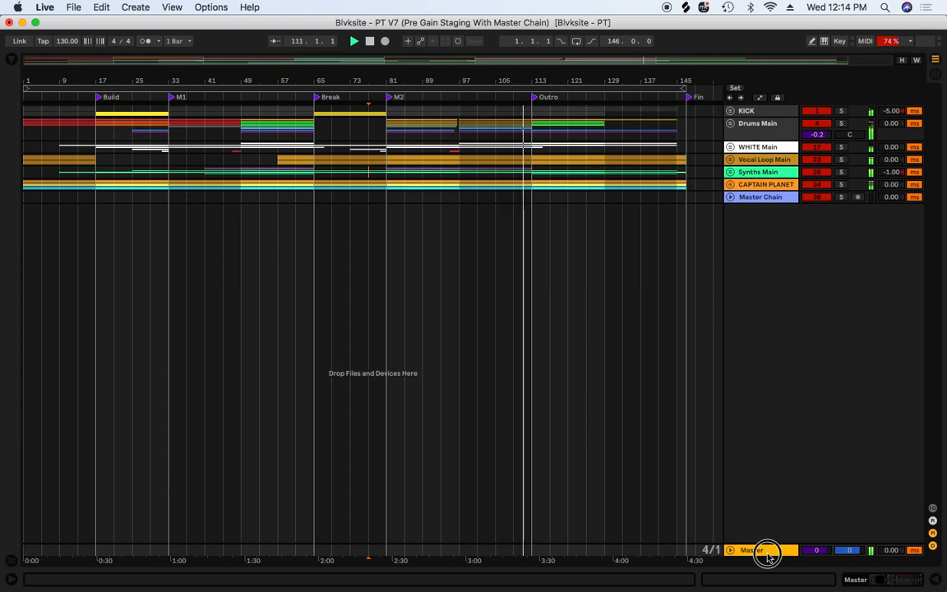
double_click(767, 555)
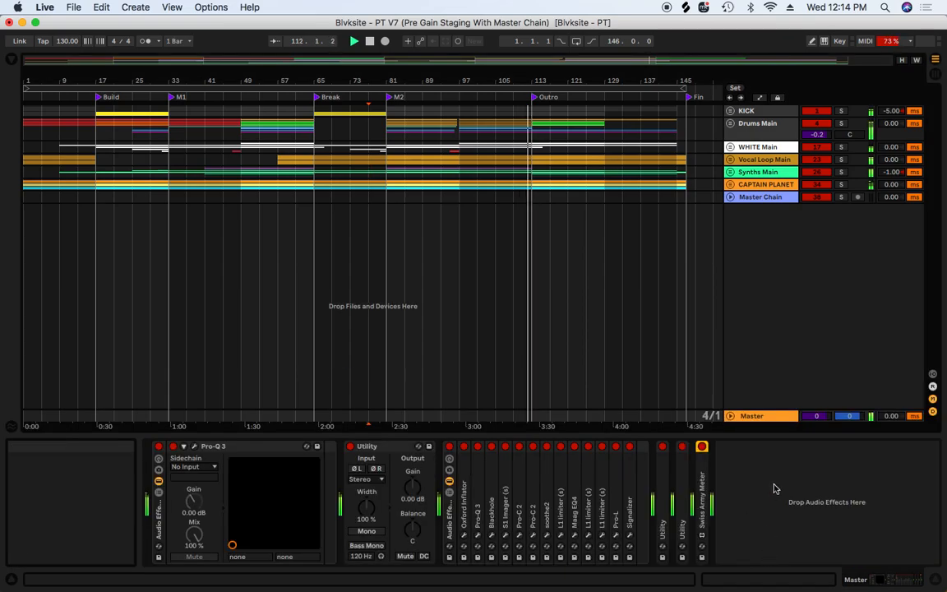